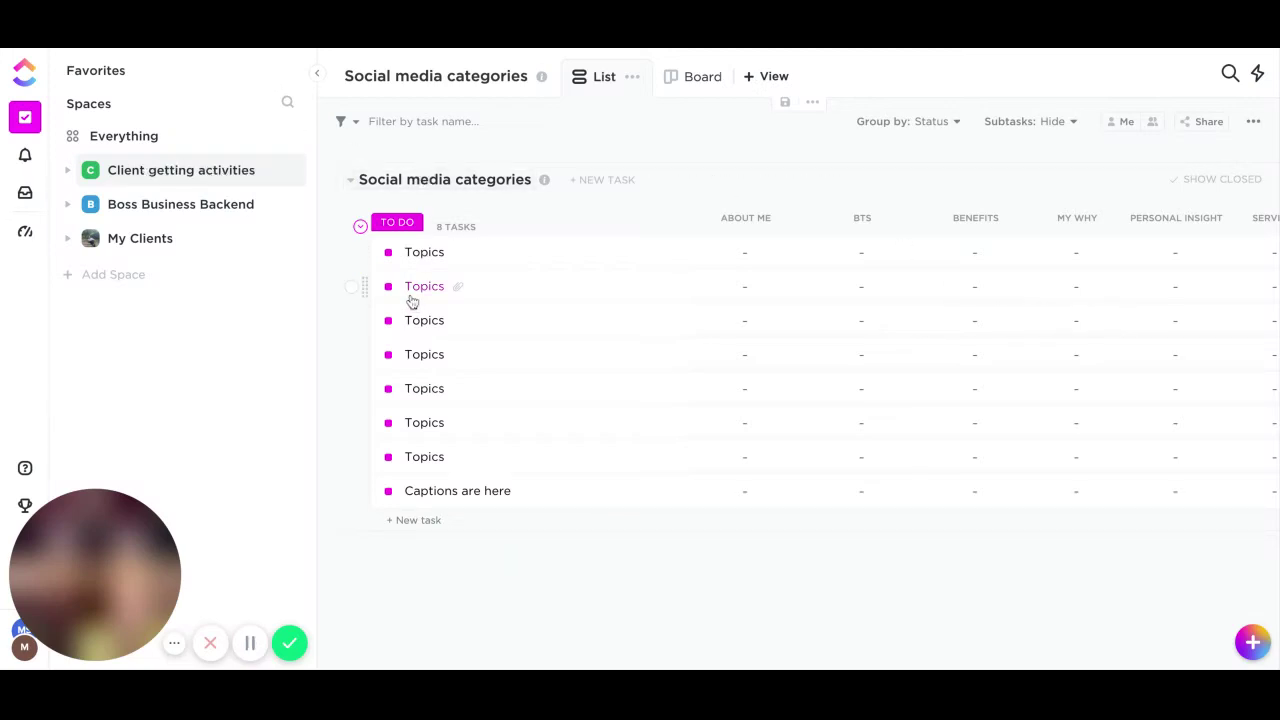
- Collapse the sidebar so the Social media categories table fills the window
left_click(317, 75)
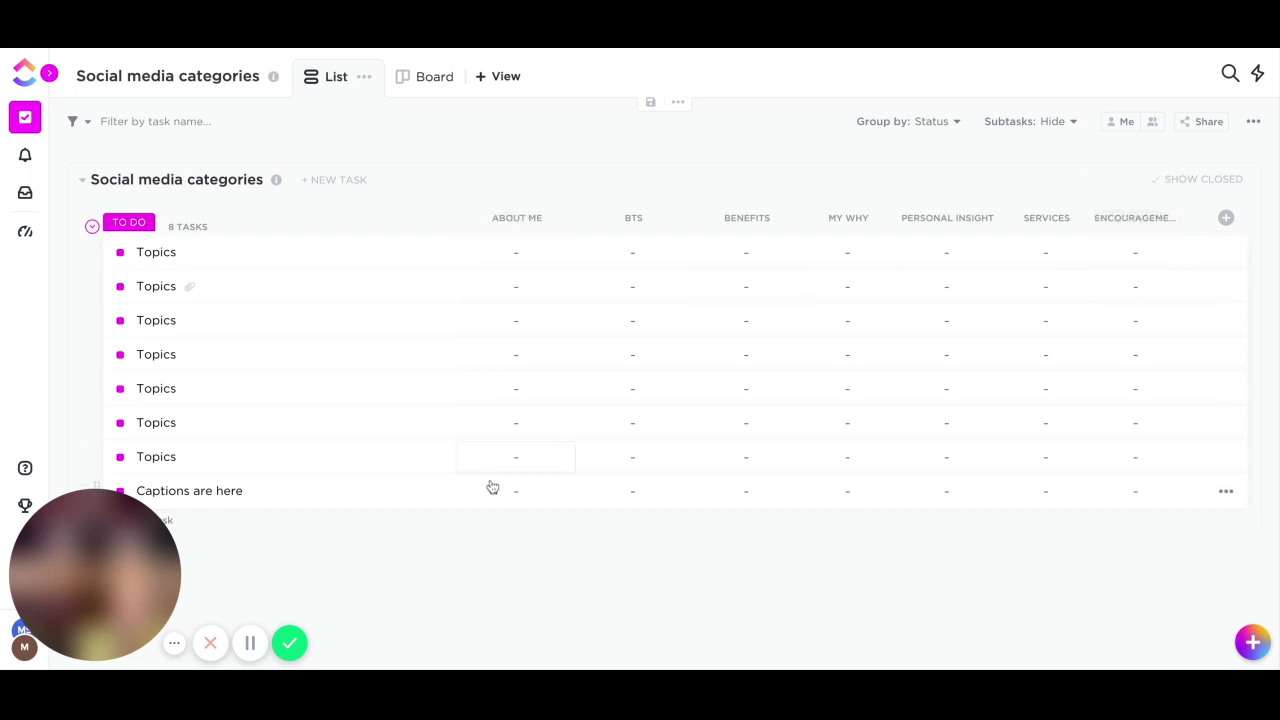
- Duplicate the Encouragement column, then dismiss the reminder and task panel opened by stray keystrokes
left_click(1129, 222)
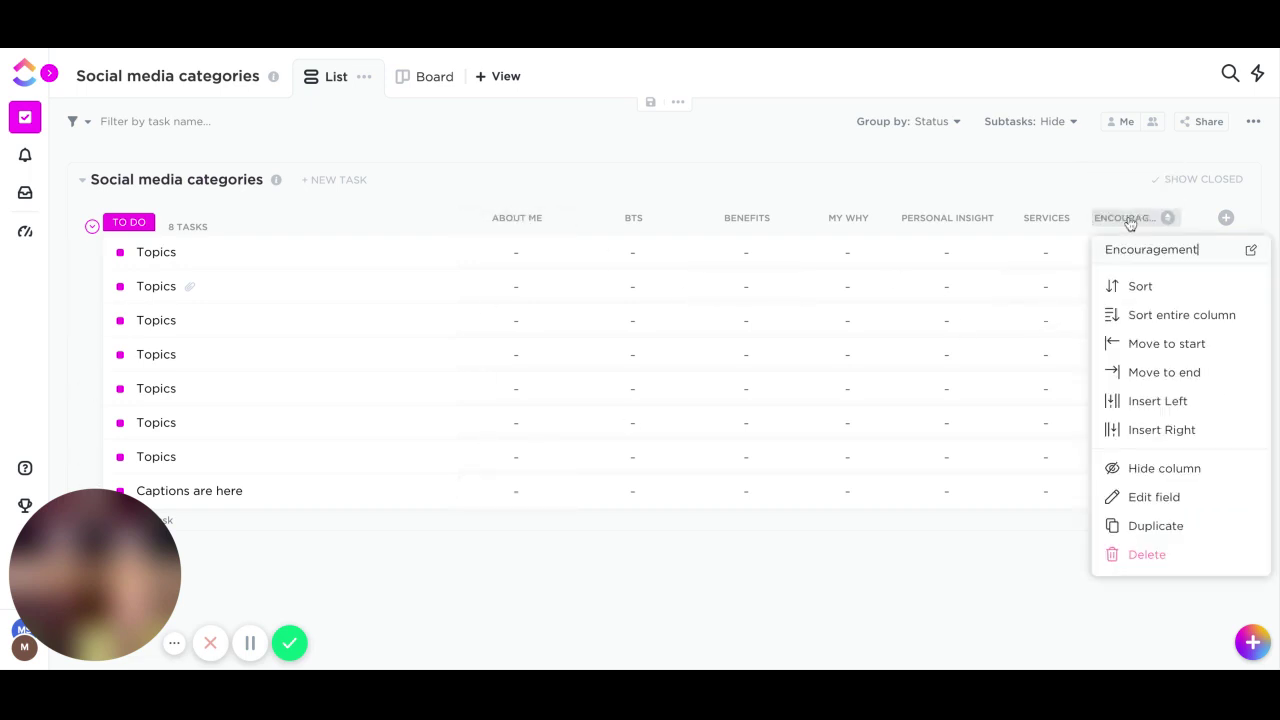
left_click(1150, 539)
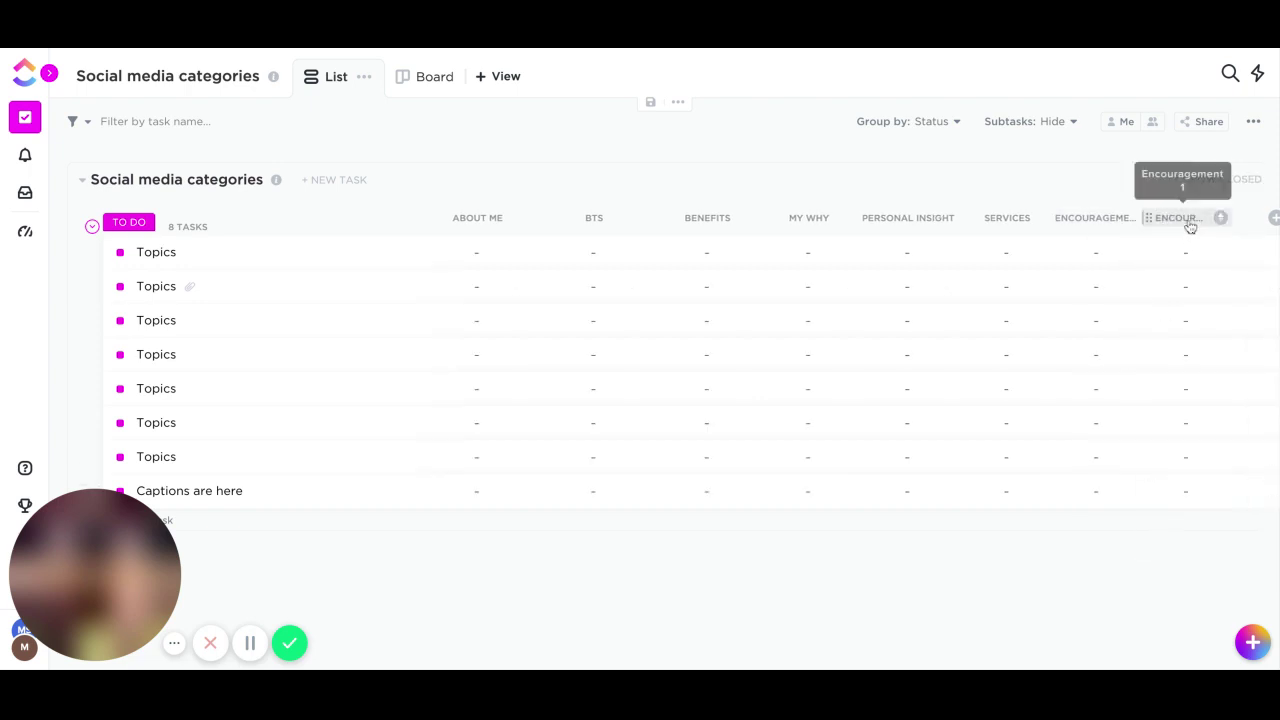
left_click(1193, 222)
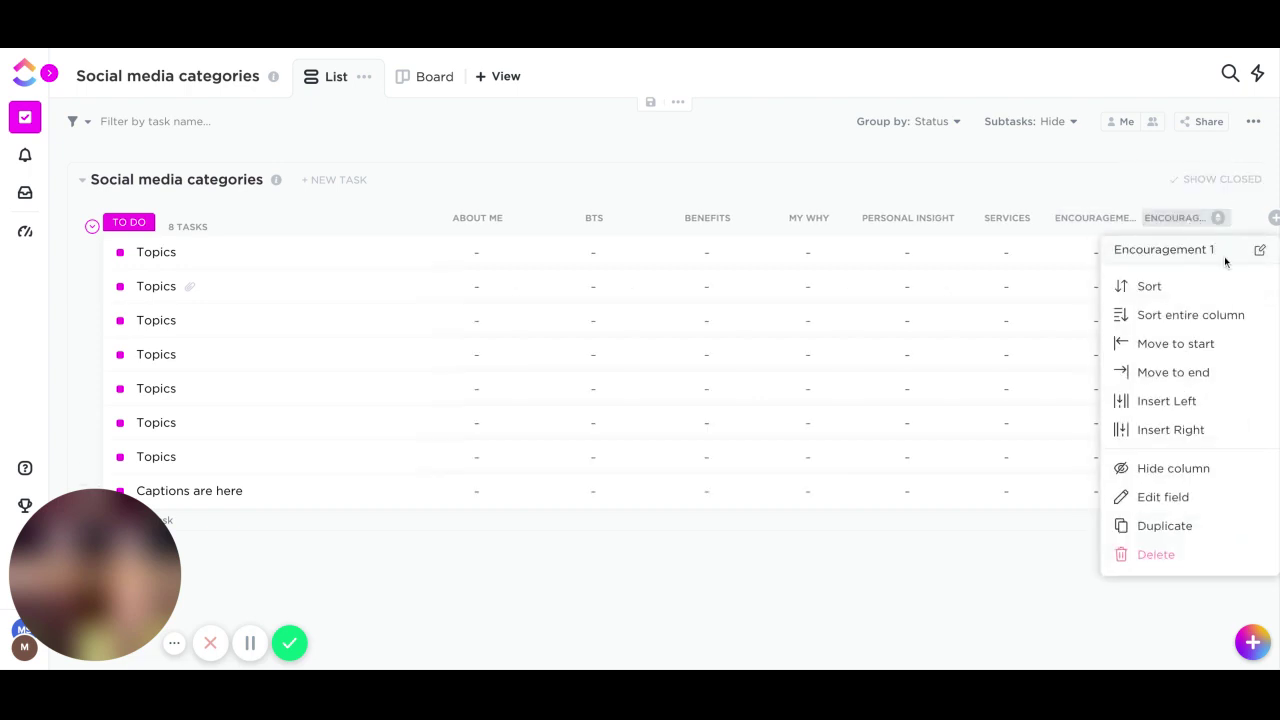
triple_click(1226, 250)
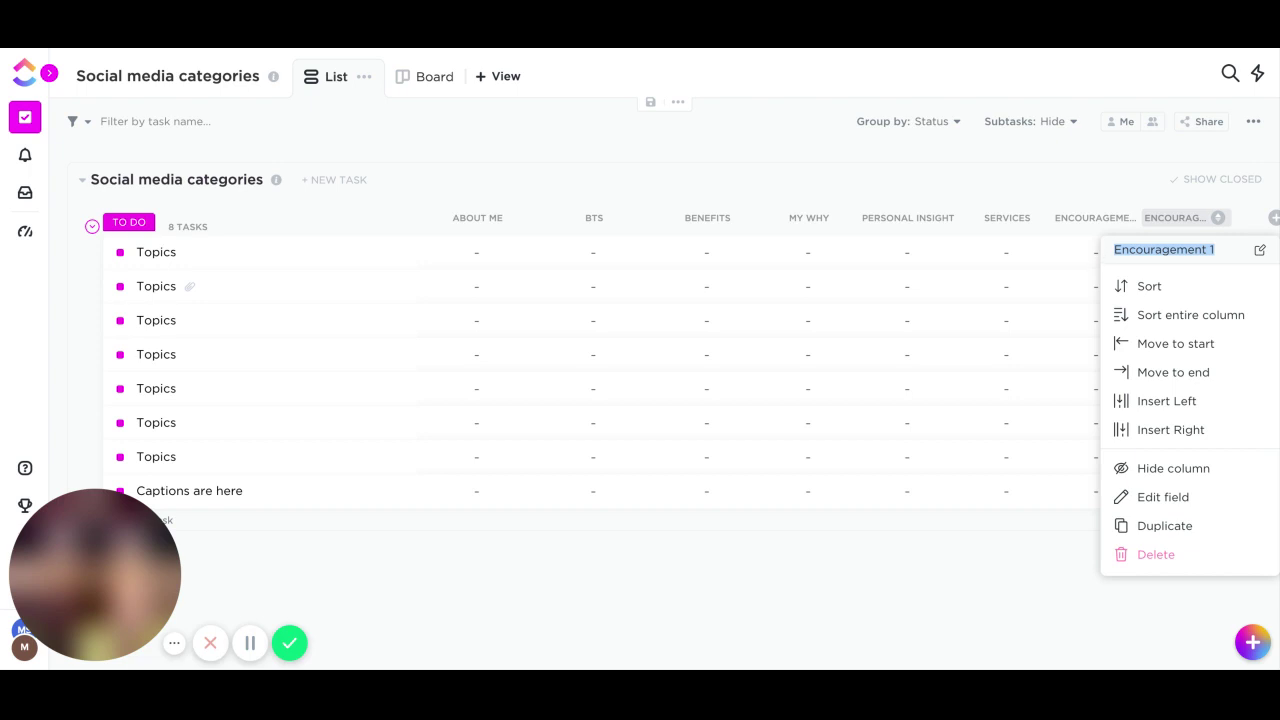
key("n")
key("r")
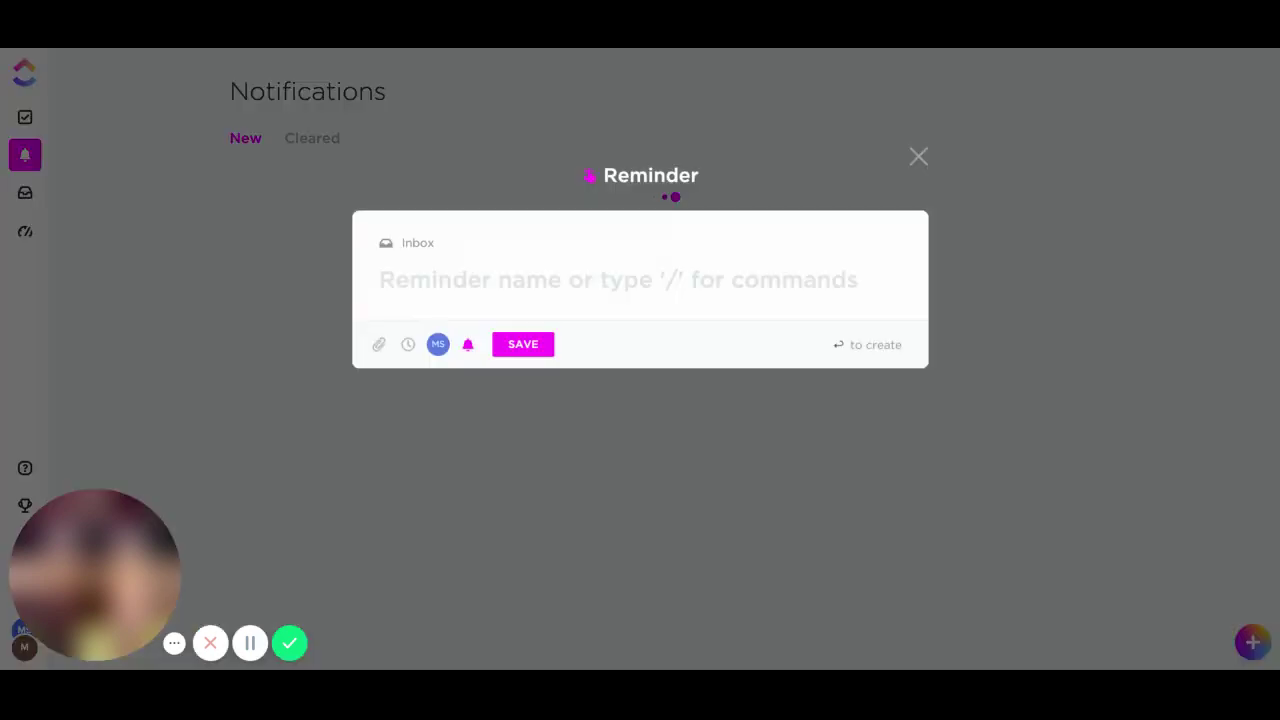
key("t")
left_click(921, 156)
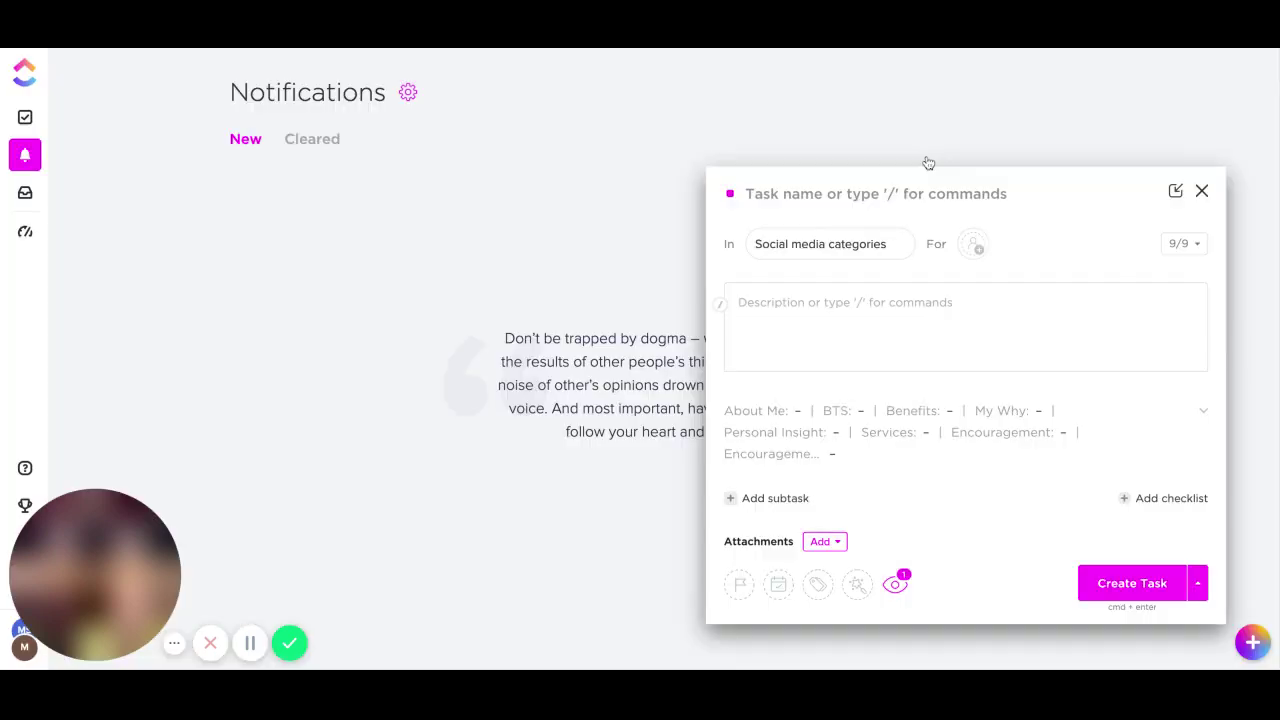
left_click(1201, 192)
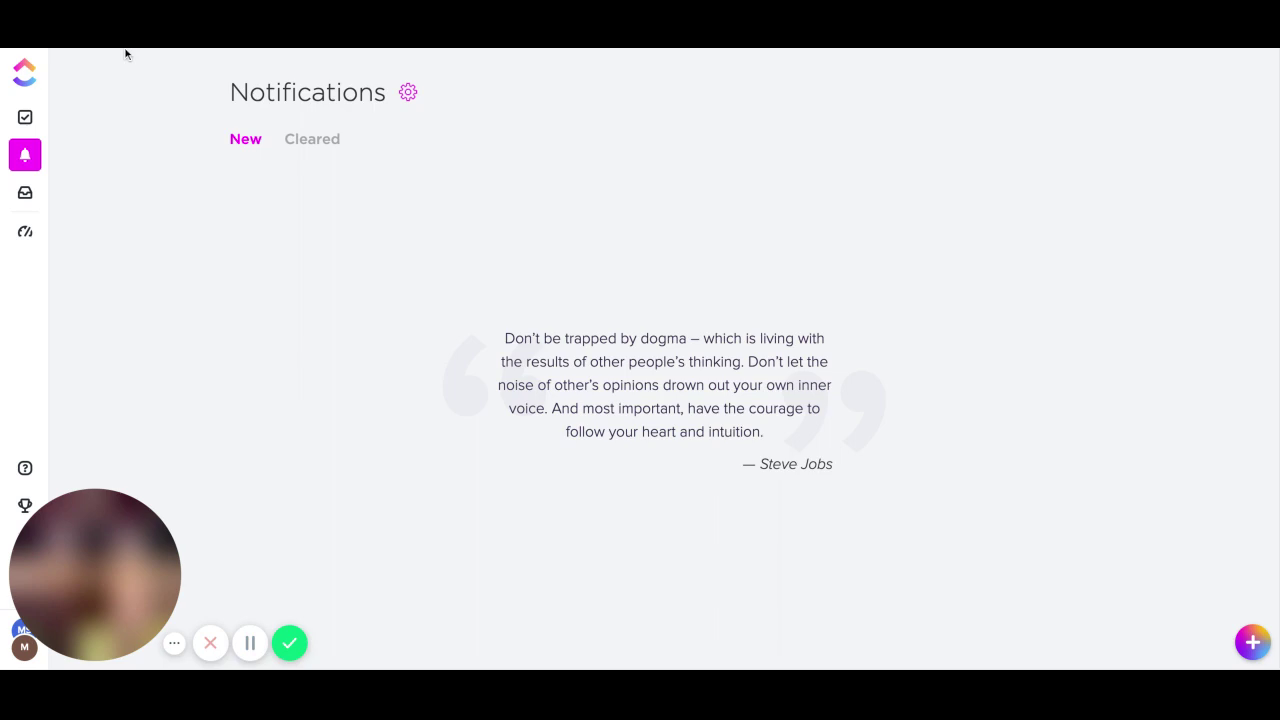
key("h")
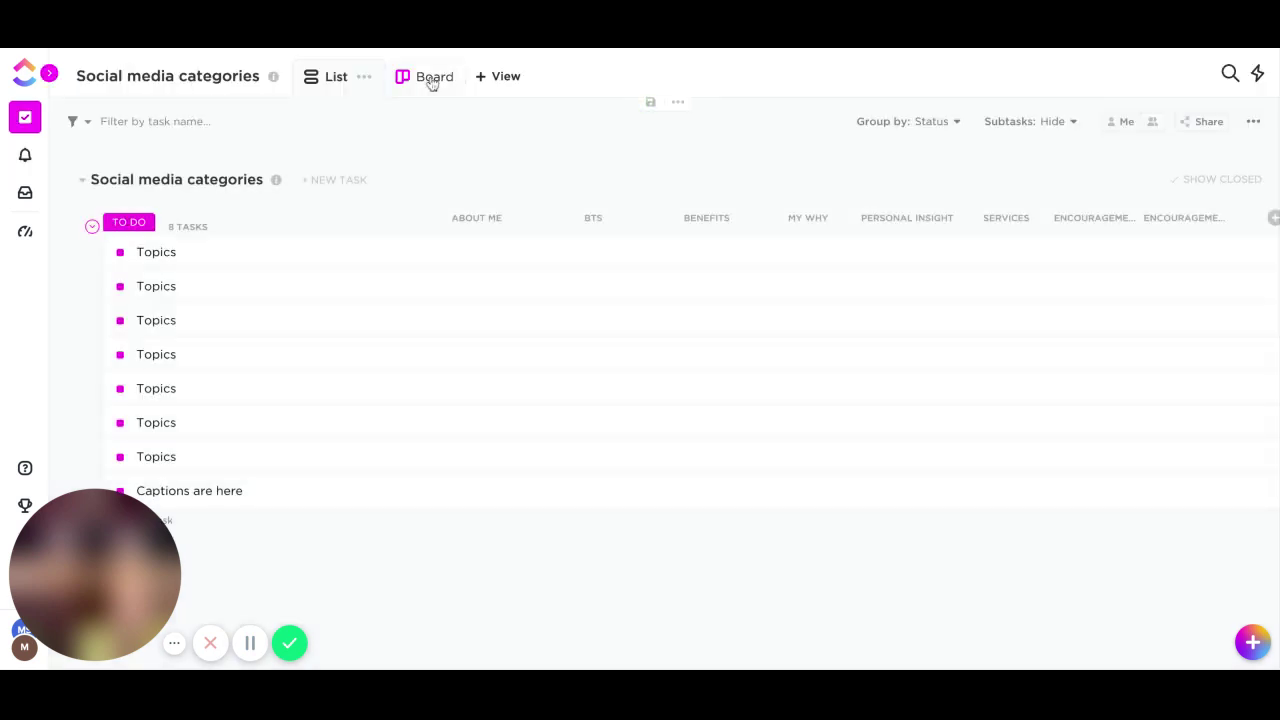
- Rename the duplicated column to Interviews/Videos
left_click(1188, 220)
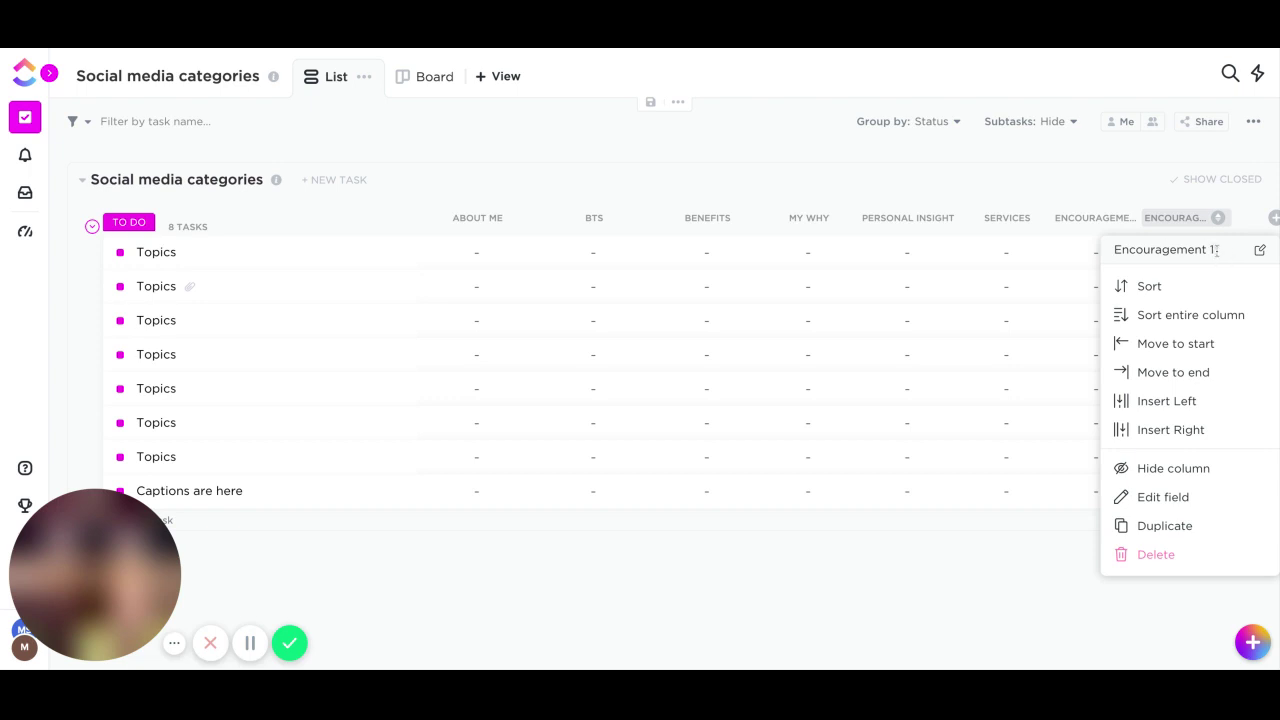
left_click_drag(1216, 250, 1094, 254)
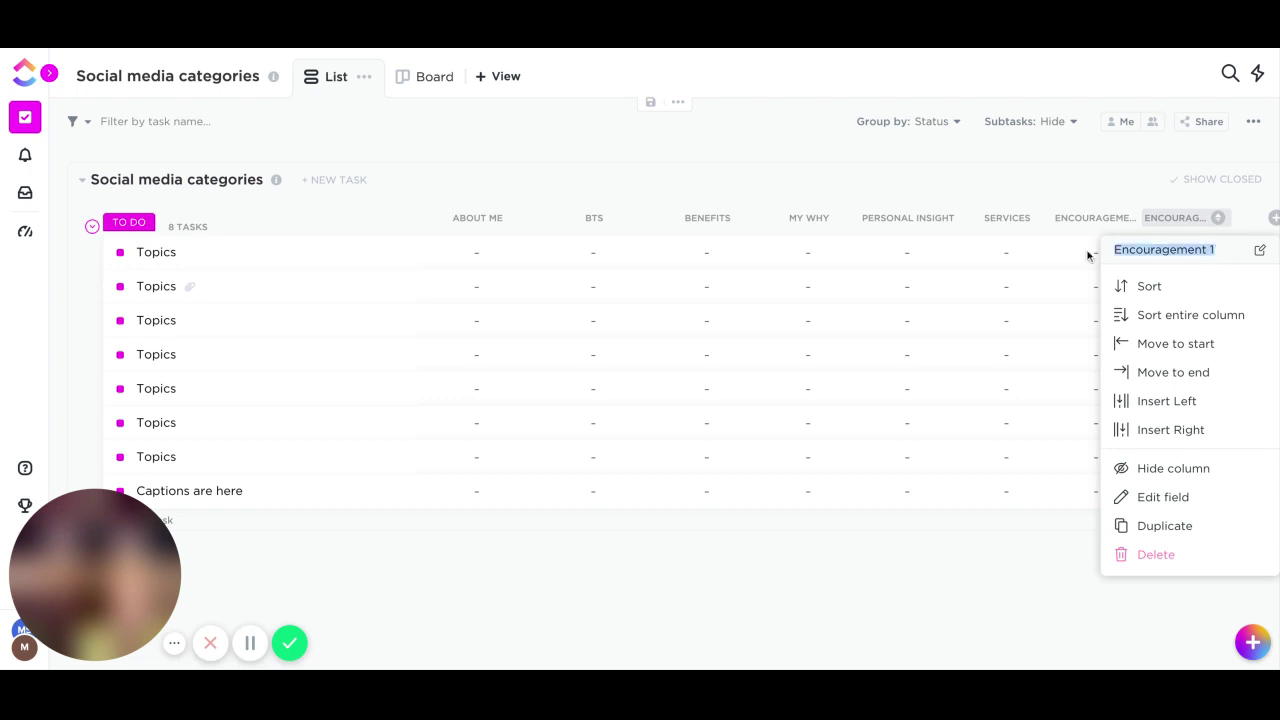
key("BackSpace")
type("Invet")
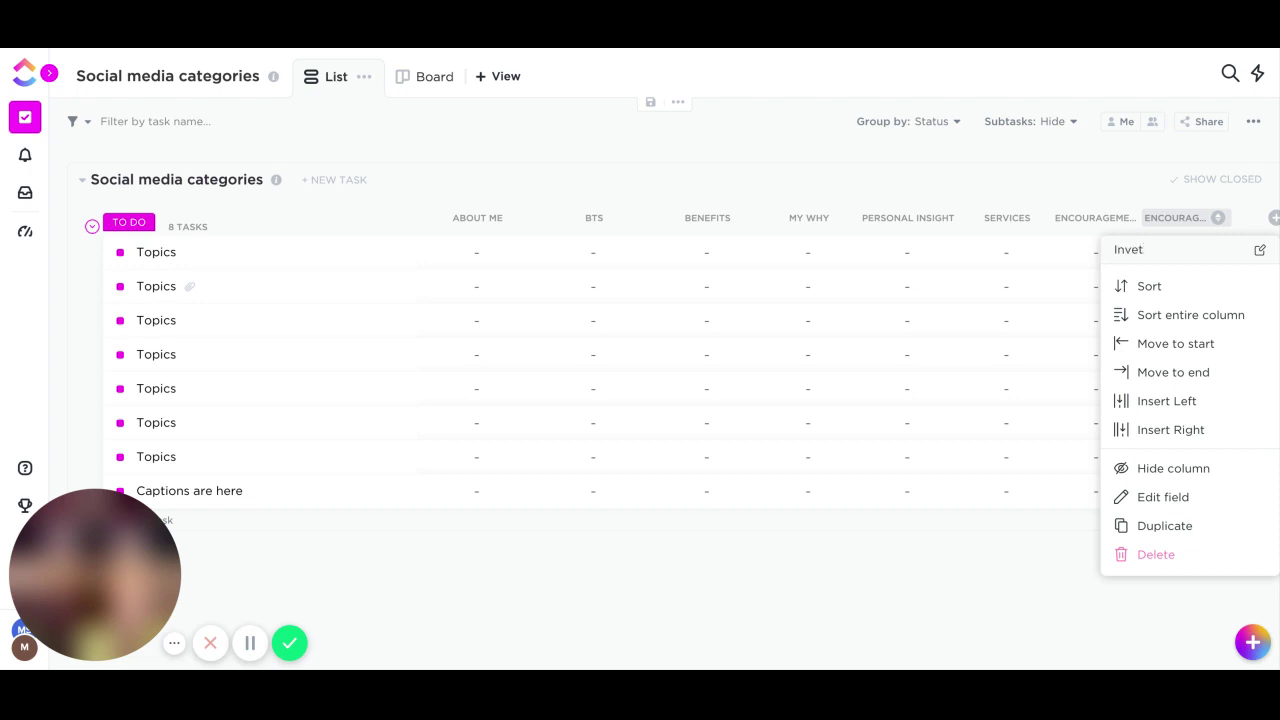
key("BackSpace")
key("BackSpace")
key("BackSpace")
type("terviews/Vide")
key("BackSpace")
key("BackSpace")
type("does")
key("BackSpace")
key("BackSpace")
key("BackSpace")
type("eos")
left_click(1036, 578)
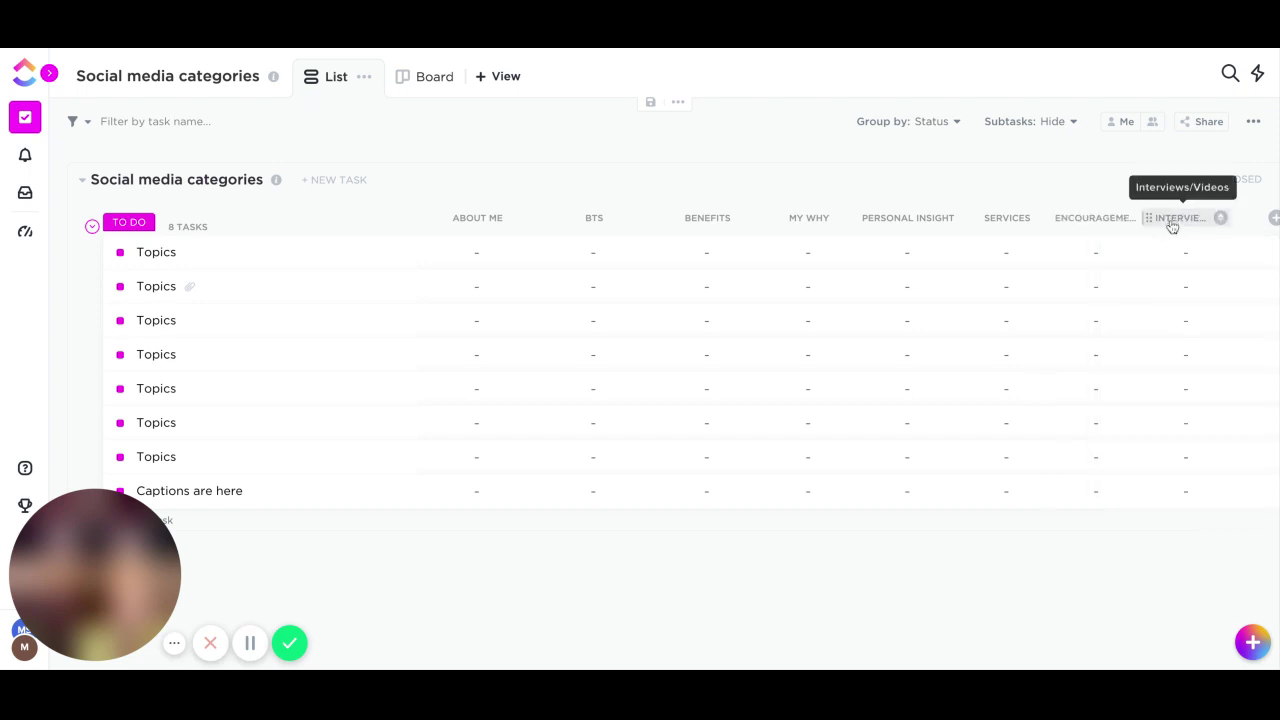
left_click(1172, 220)
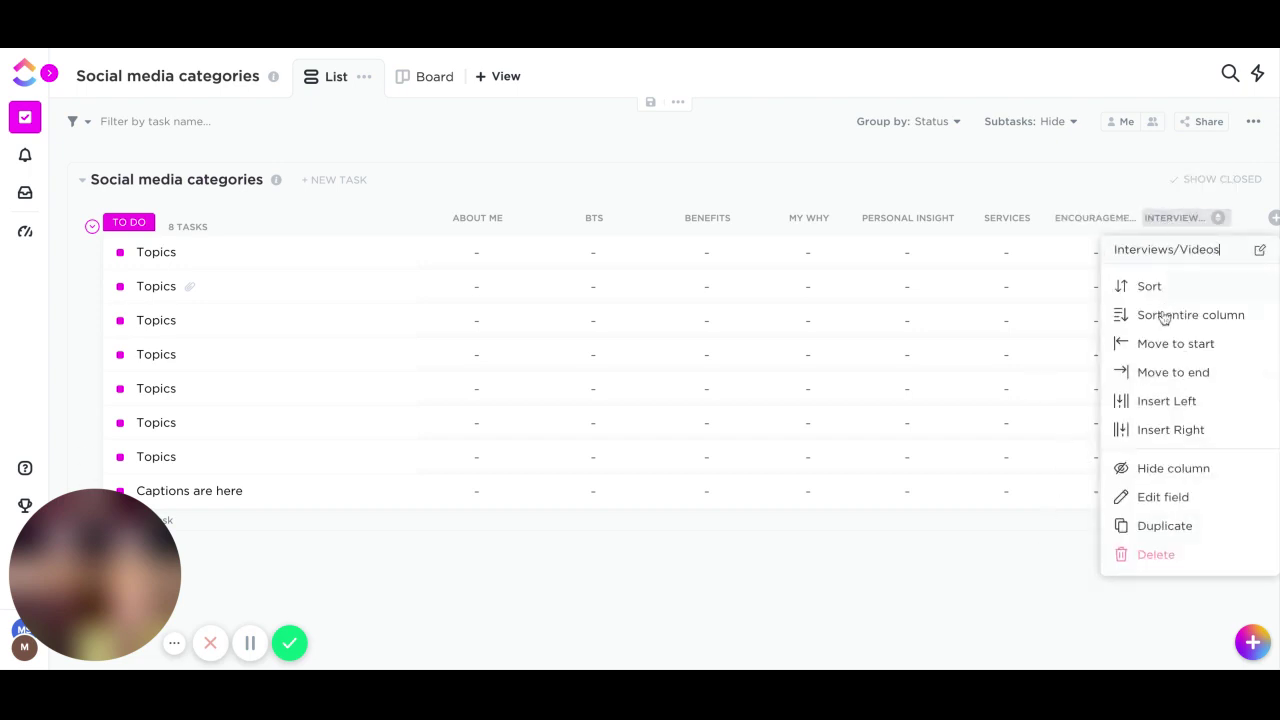
left_click(1162, 497)
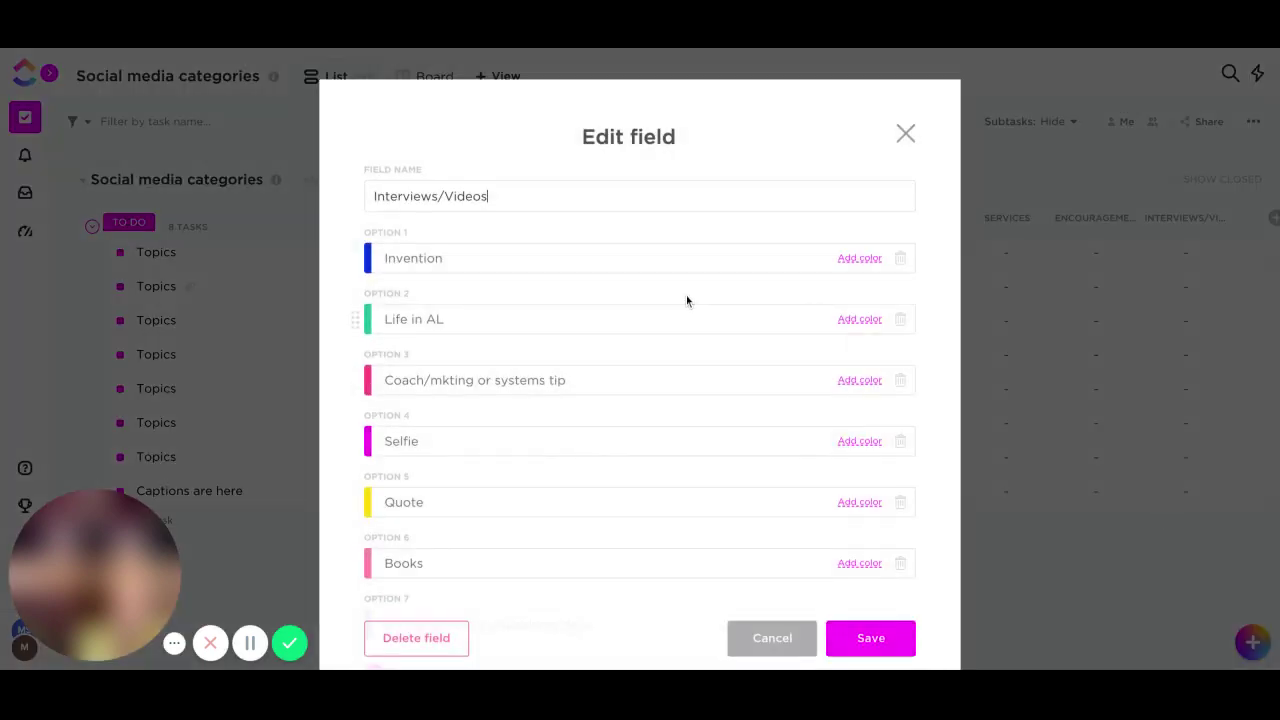
scroll(677, 313, "down", 2)
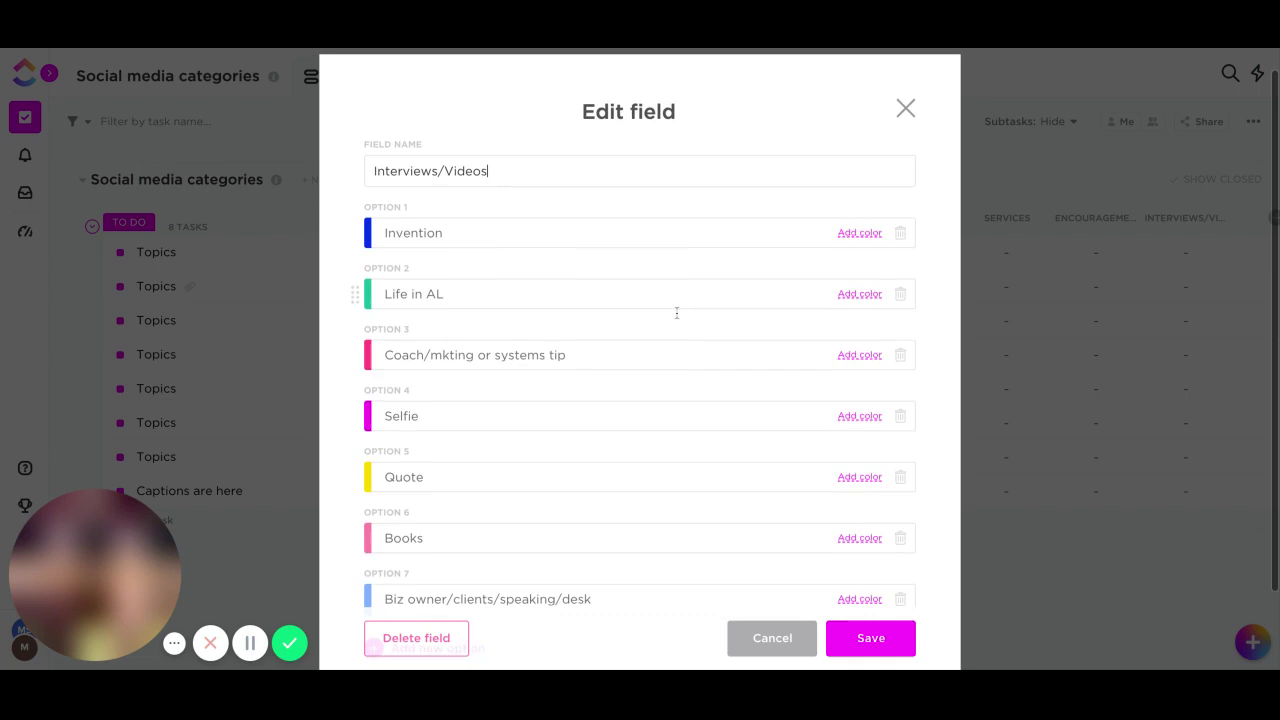
scroll(640, 360, "down", 2)
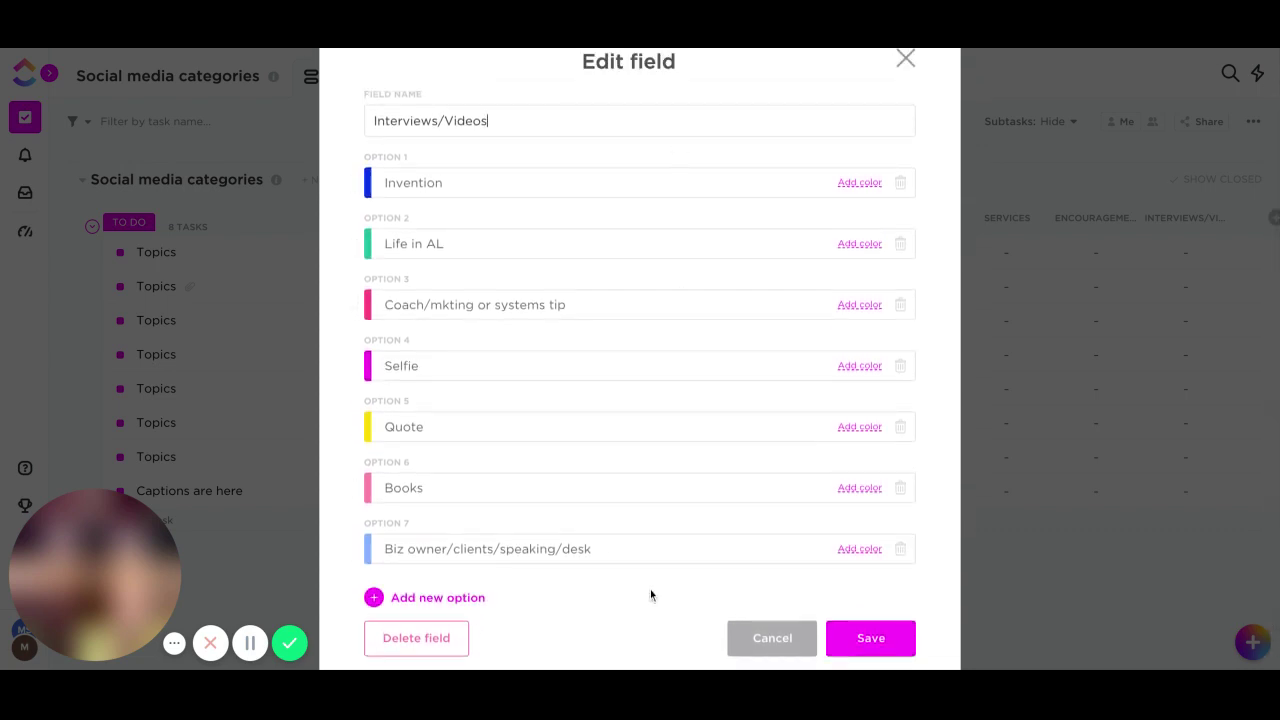
left_click(866, 642)
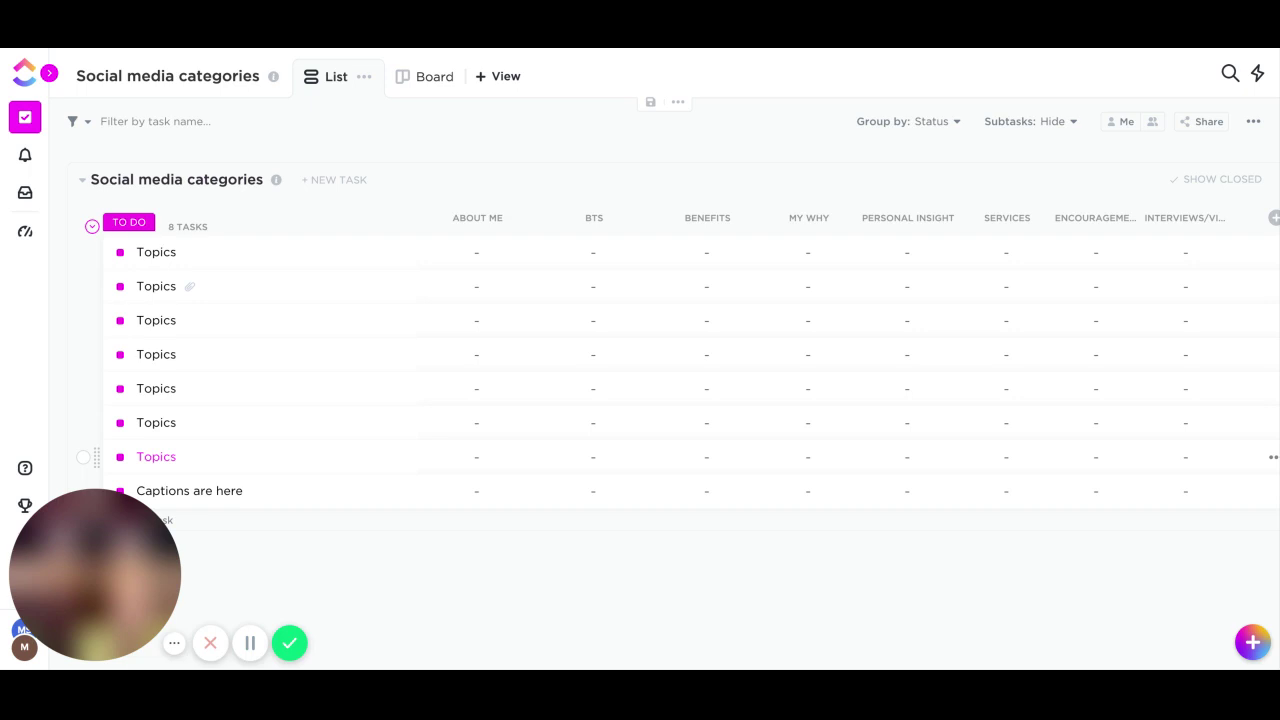
- Tag row 2: About Me and BTS Invention, Personal Insight Books, Encouragement Biz owner/clients/speaking/desk
left_click(476, 286)
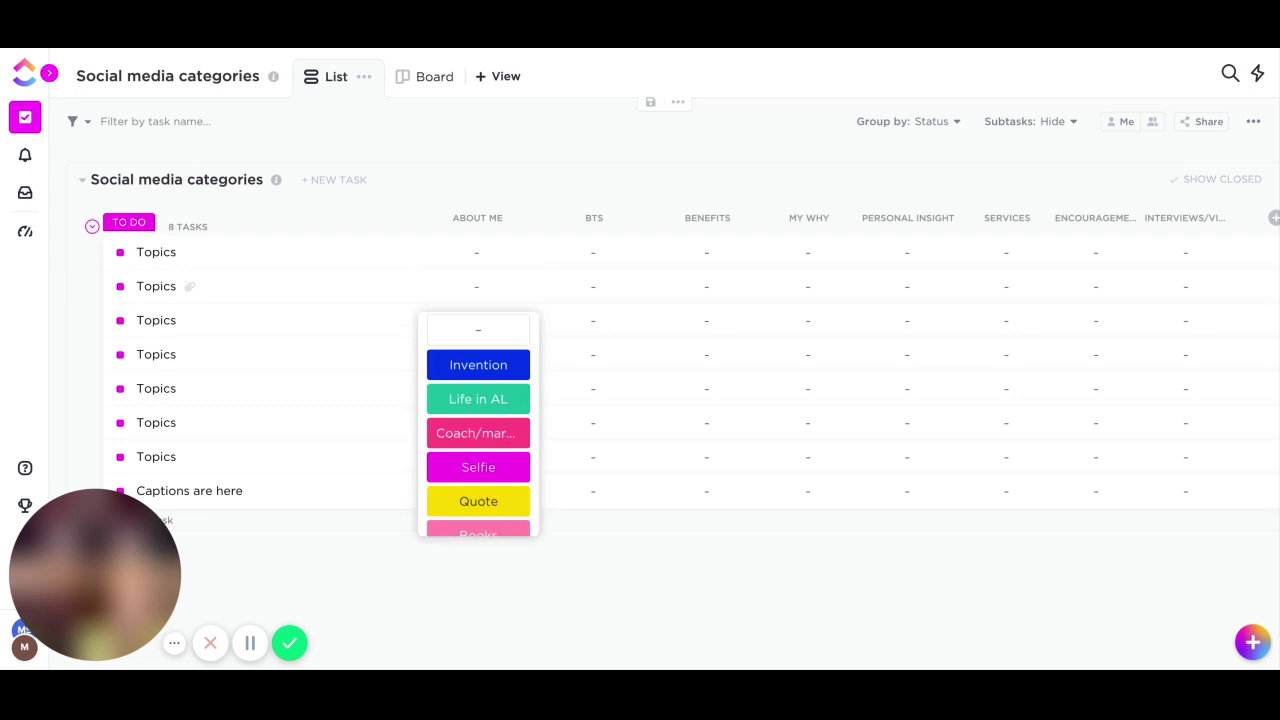
left_click(474, 367)
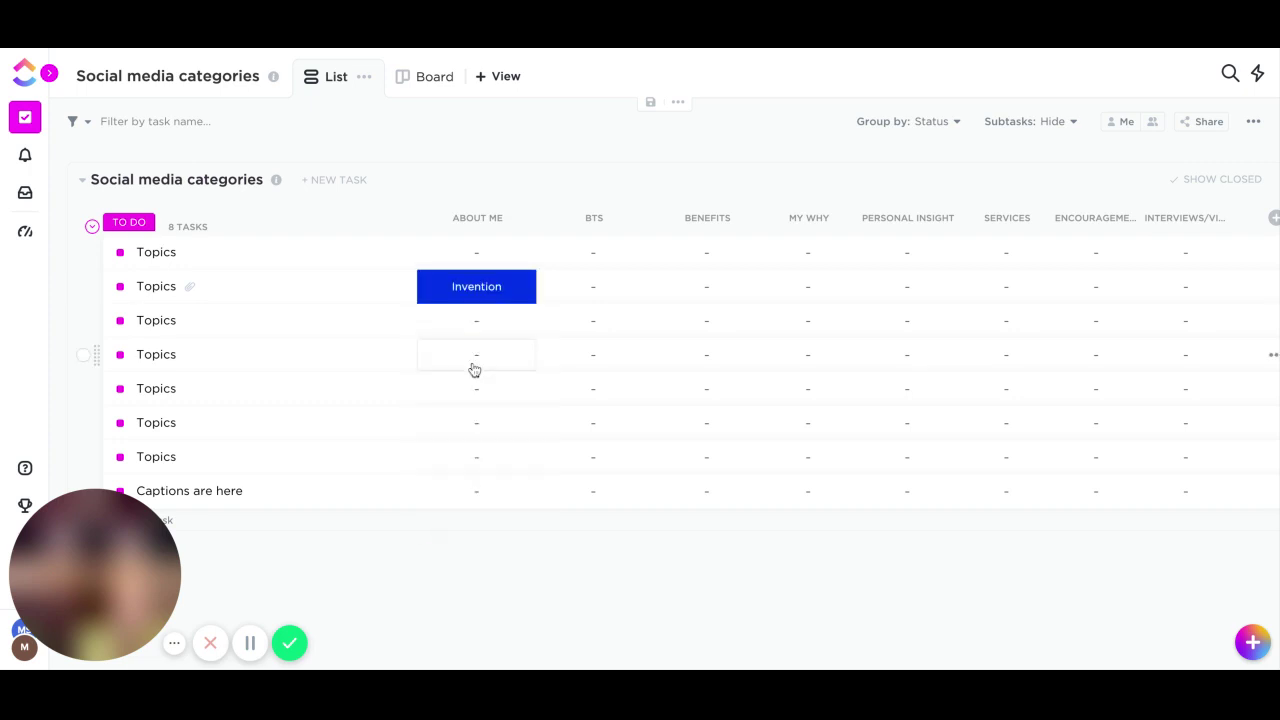
left_click(594, 291)
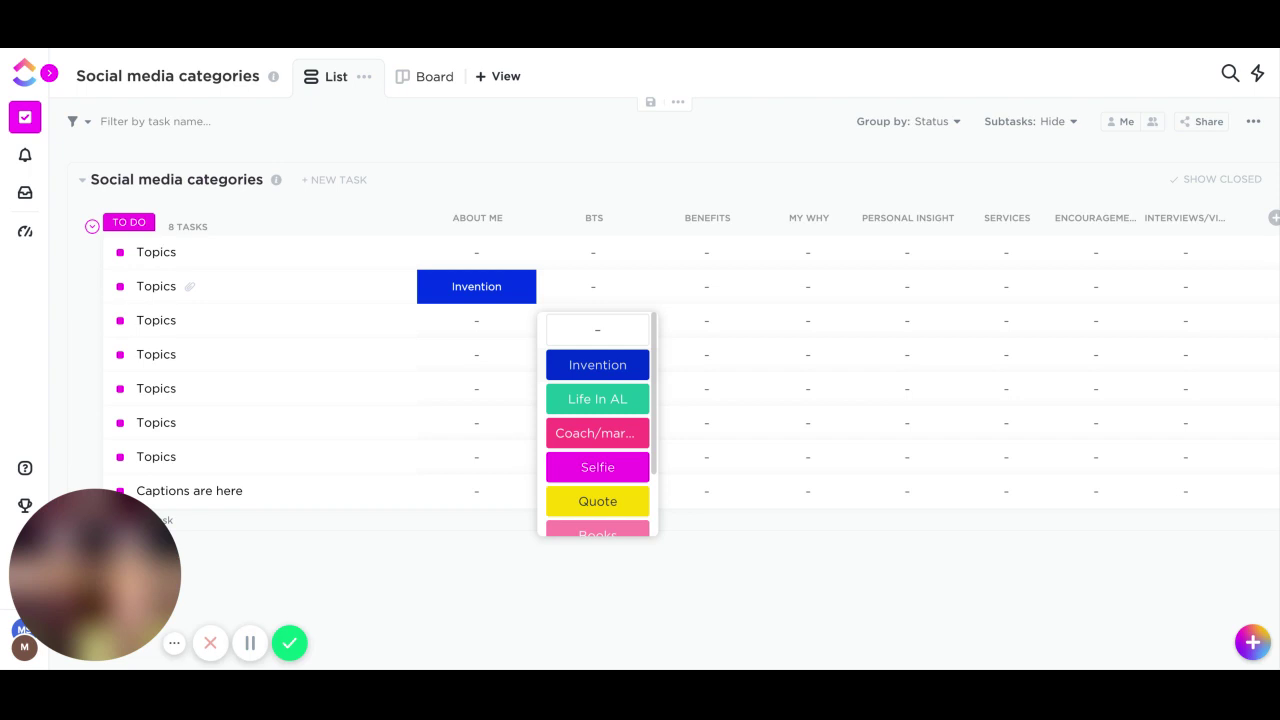
left_click(597, 364)
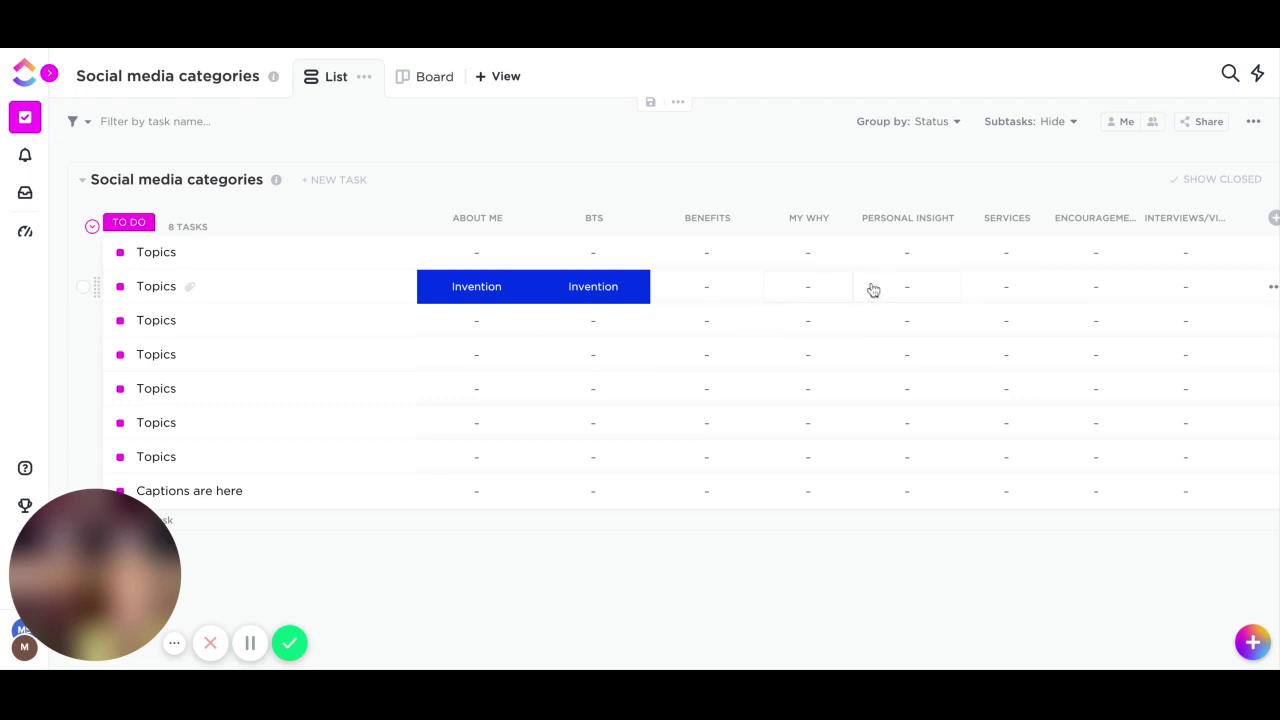
left_click(909, 290)
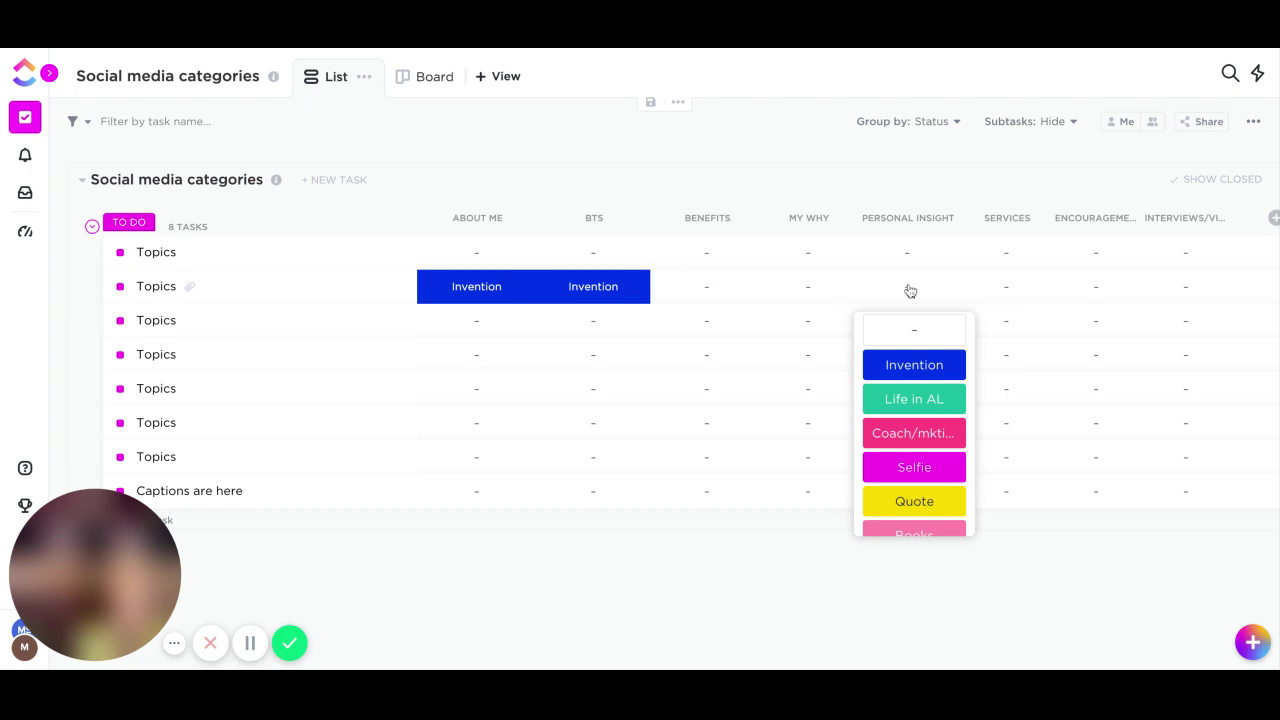
scroll(923, 470, "down", 2)
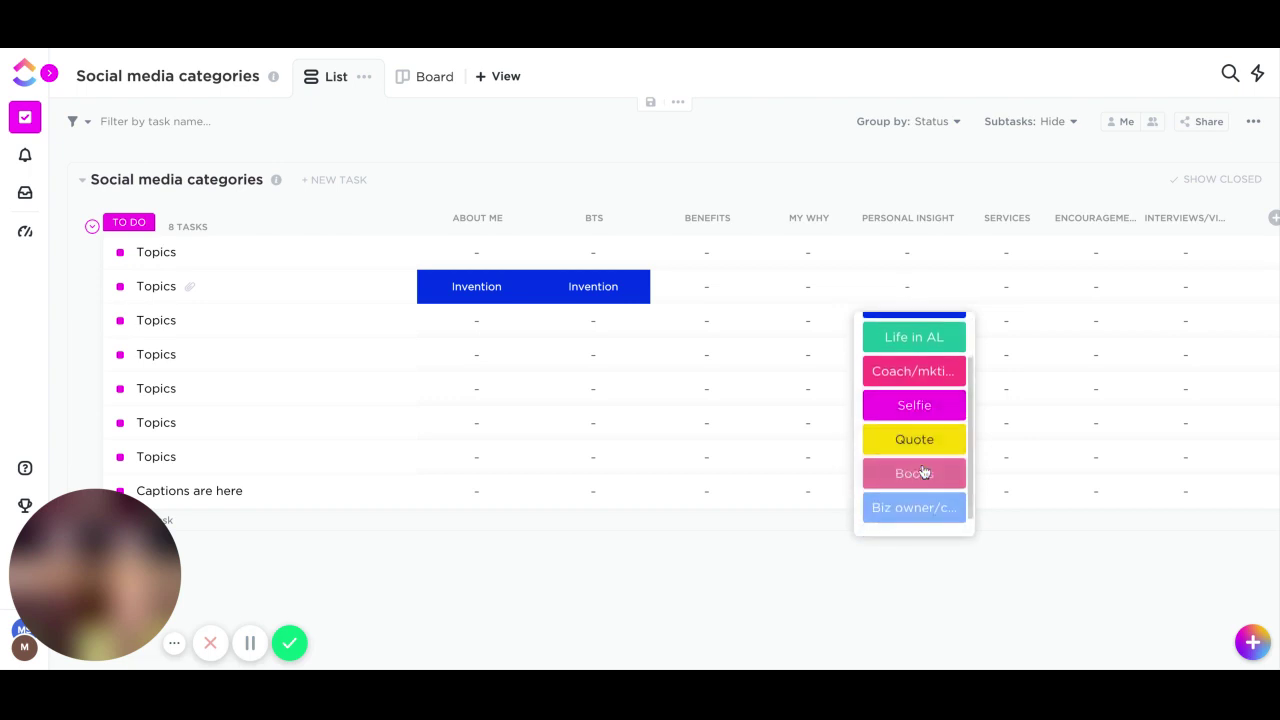
left_click(923, 472)
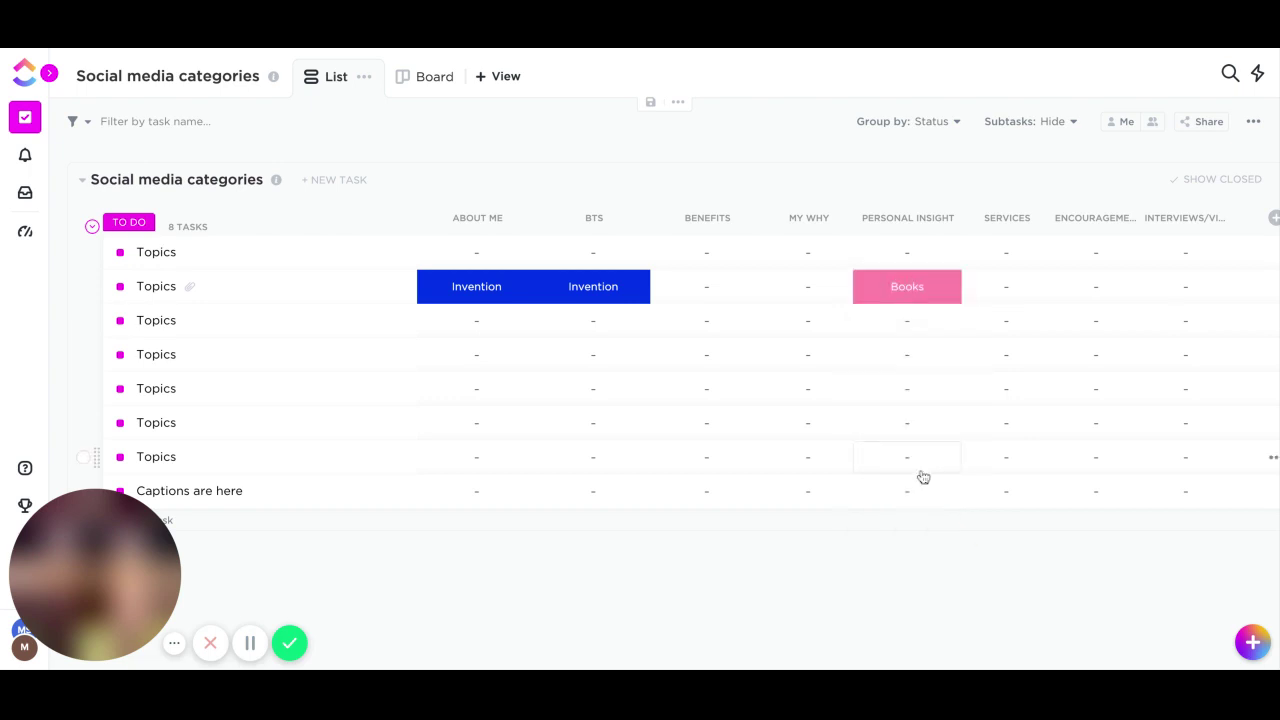
left_click(1094, 298)
scroll(1108, 466, "down", 2)
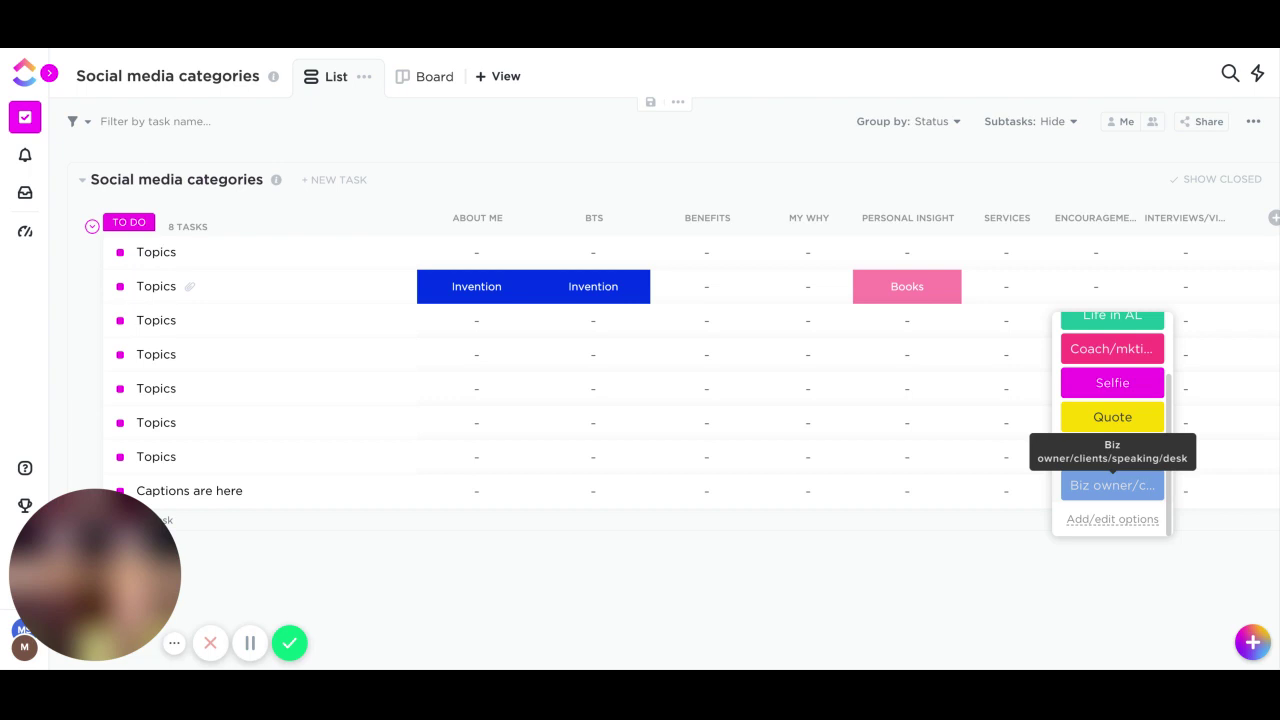
left_click(1112, 485)
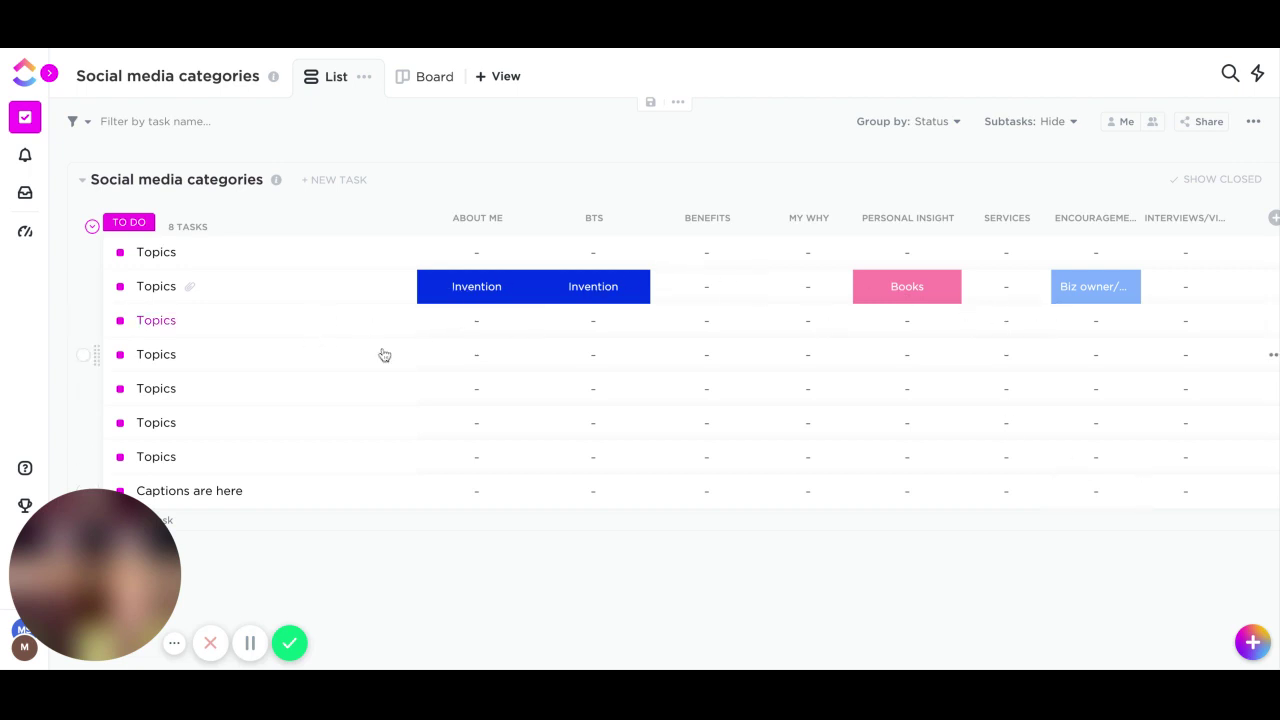
- Tag row 3: About Me Life in AL, Benefits Quote, My Why Biz Owner, Services Selfie
left_click(487, 331)
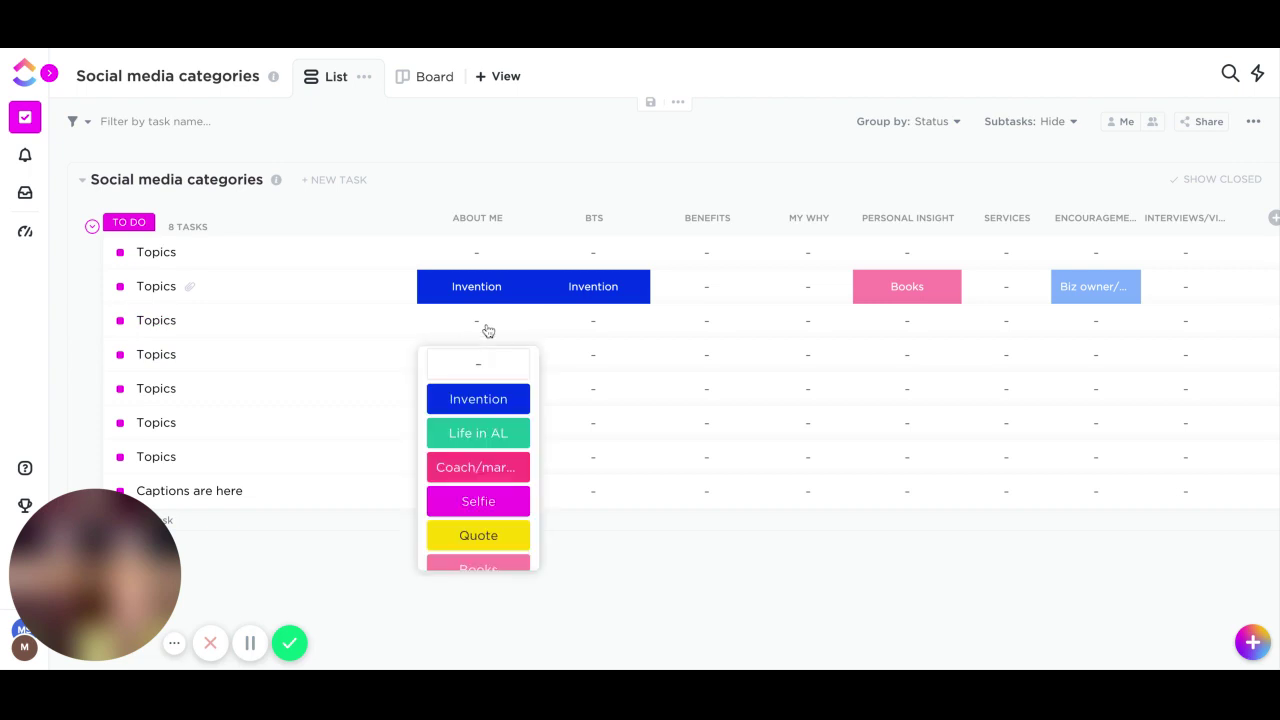
left_click(470, 440)
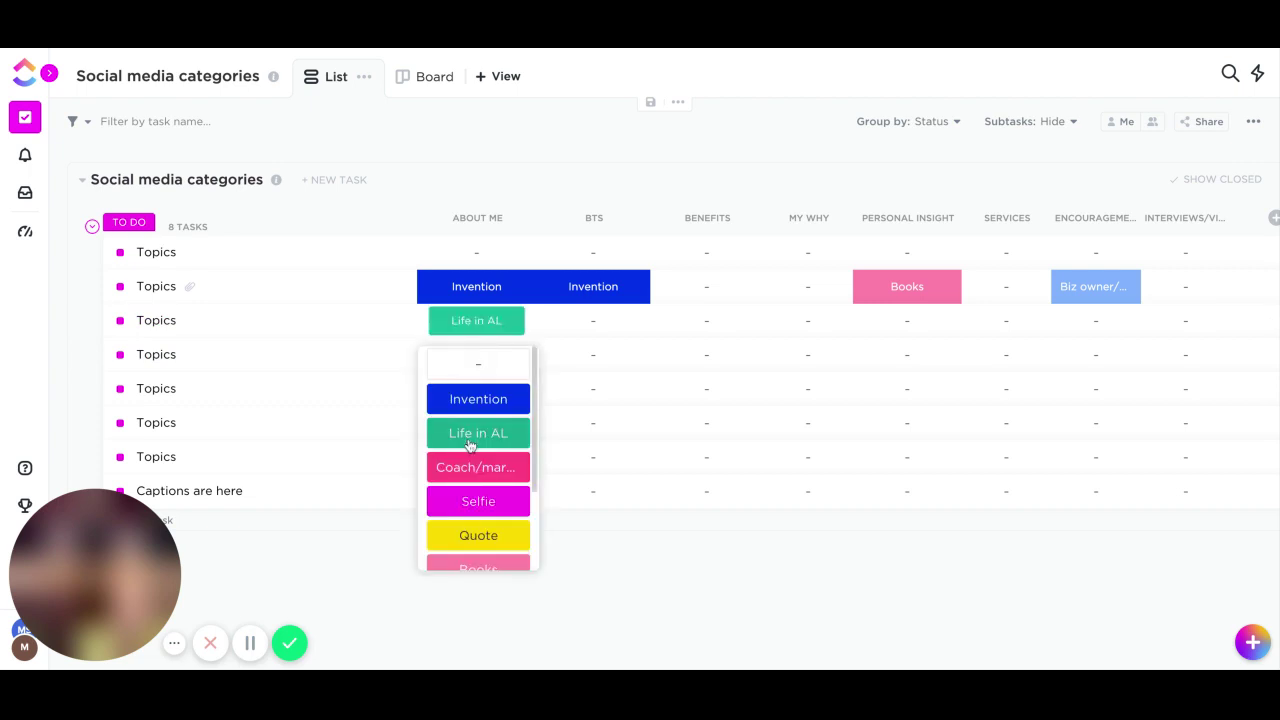
left_click(720, 322)
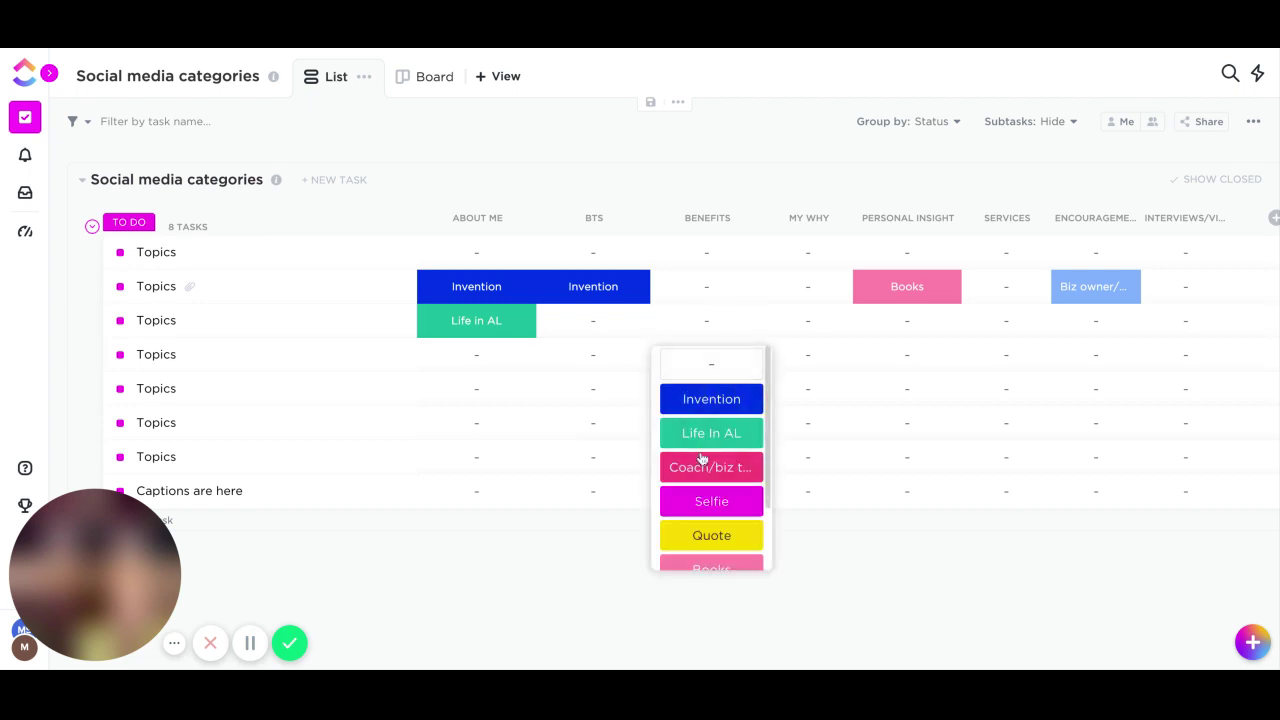
scroll(702, 456, "down", 2)
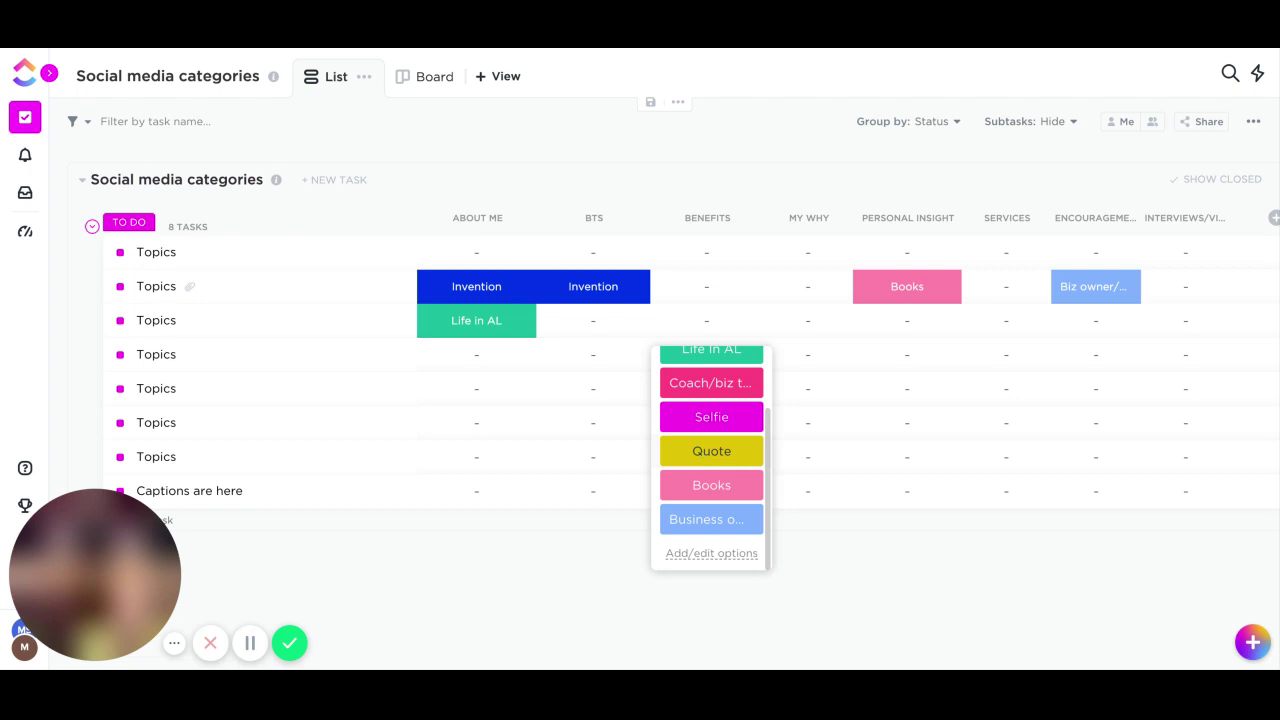
left_click(711, 451)
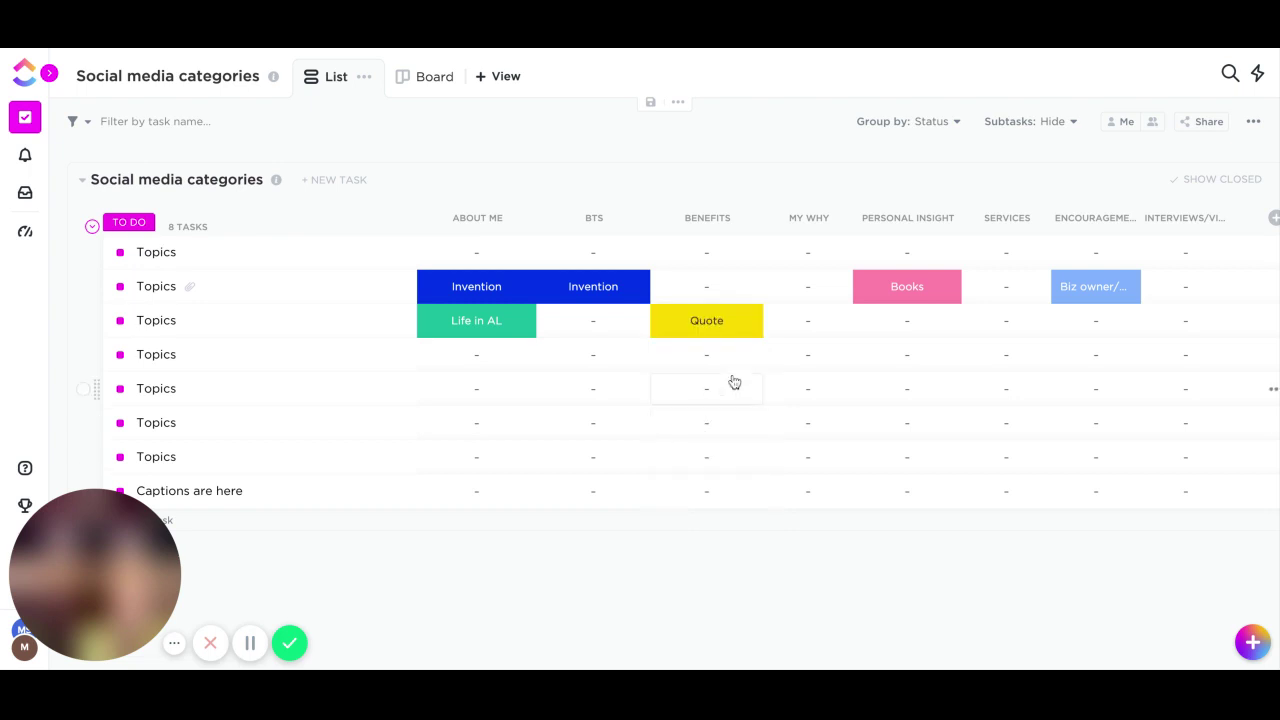
left_click(814, 329)
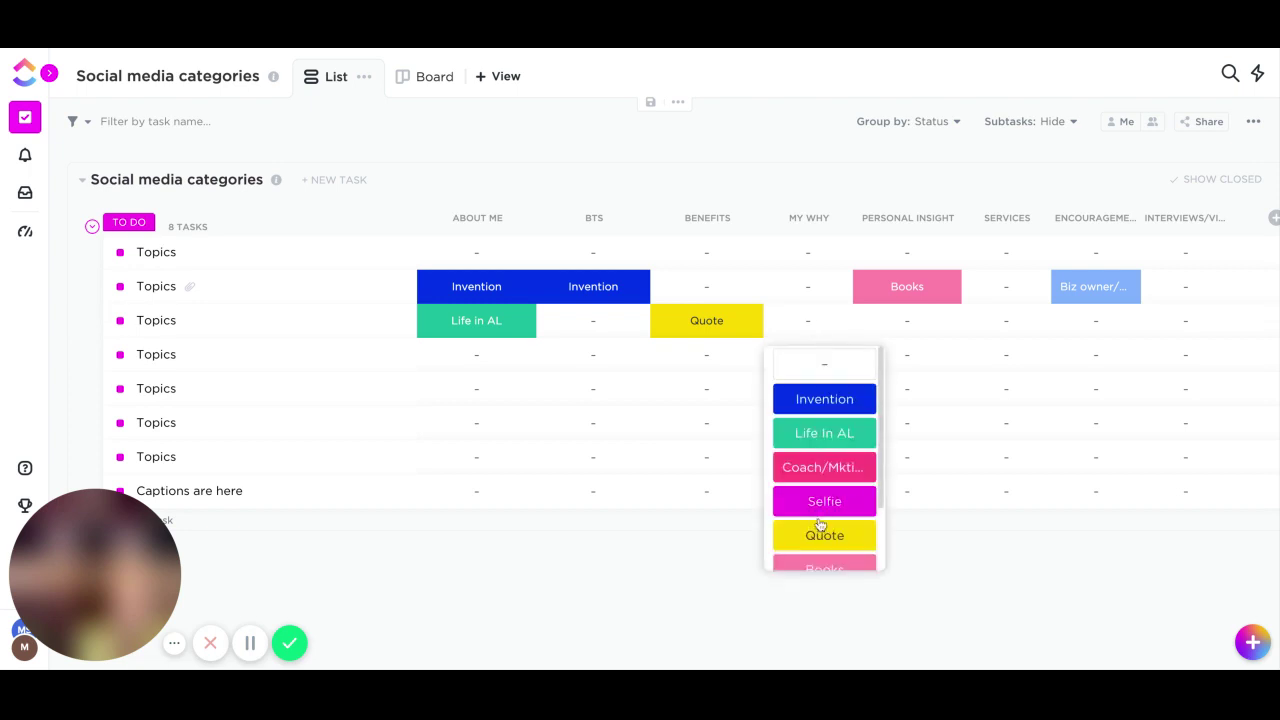
scroll(822, 524, "down", 1)
left_click(821, 522)
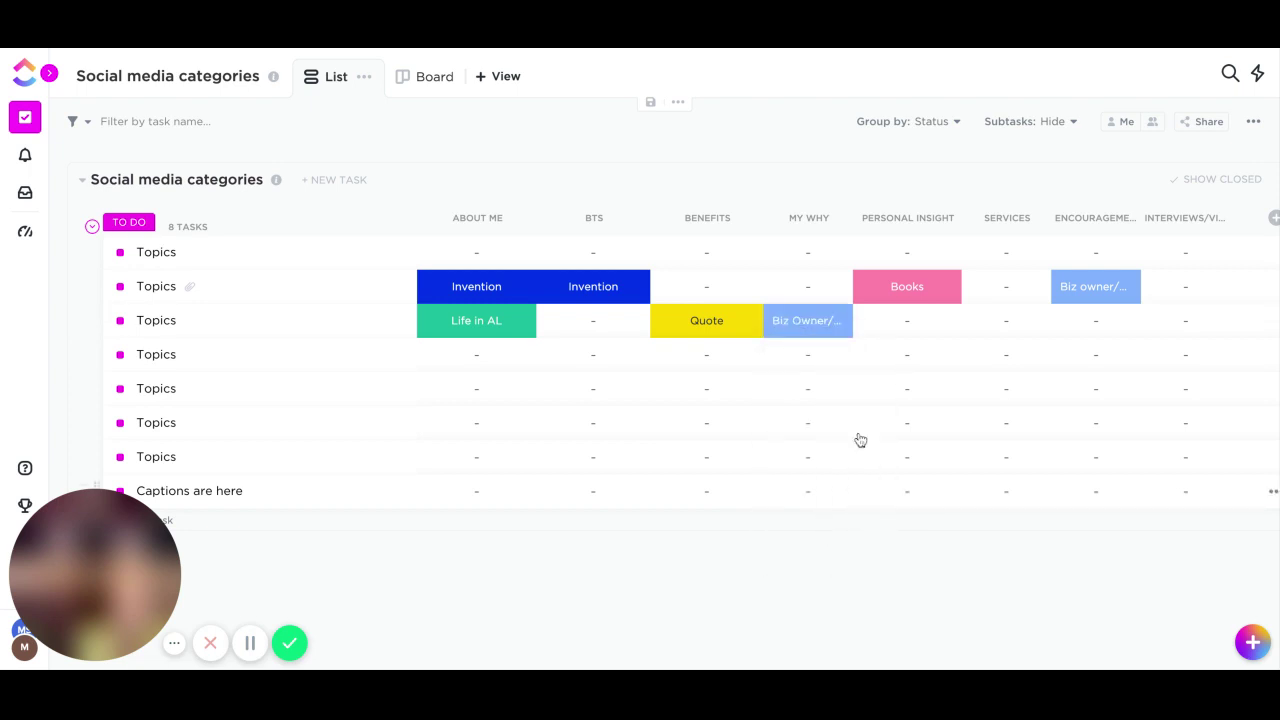
left_click(998, 330)
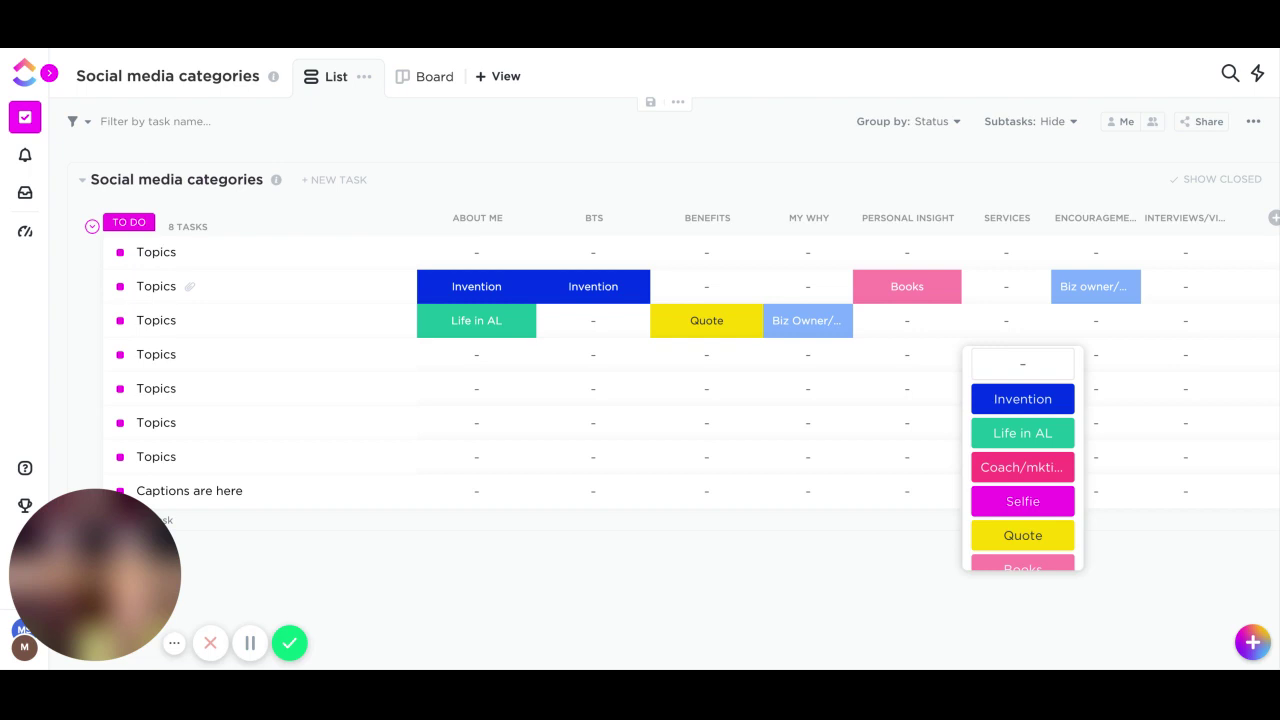
left_click(1020, 501)
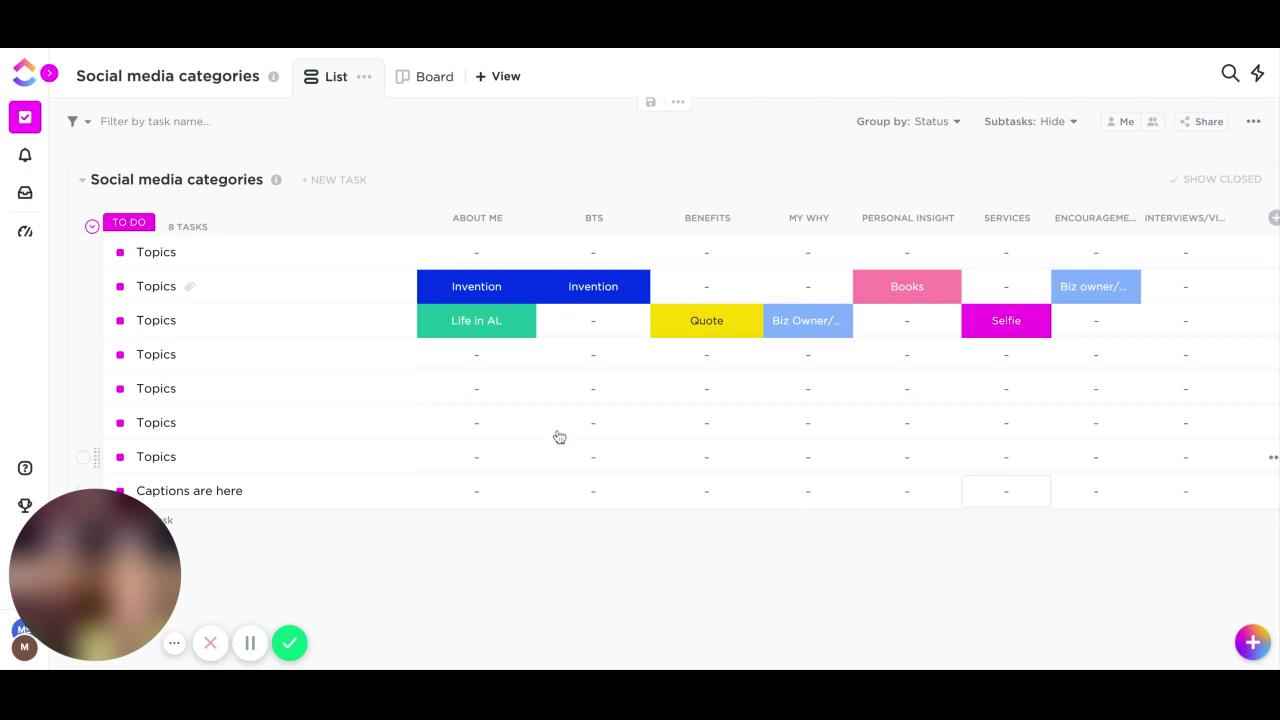
- Tag row 4: About Me coach/marketing, BTS Selfie, My Why Biz Owner, Personal Insight Life in AL
left_click(475, 355)
left_click(472, 490)
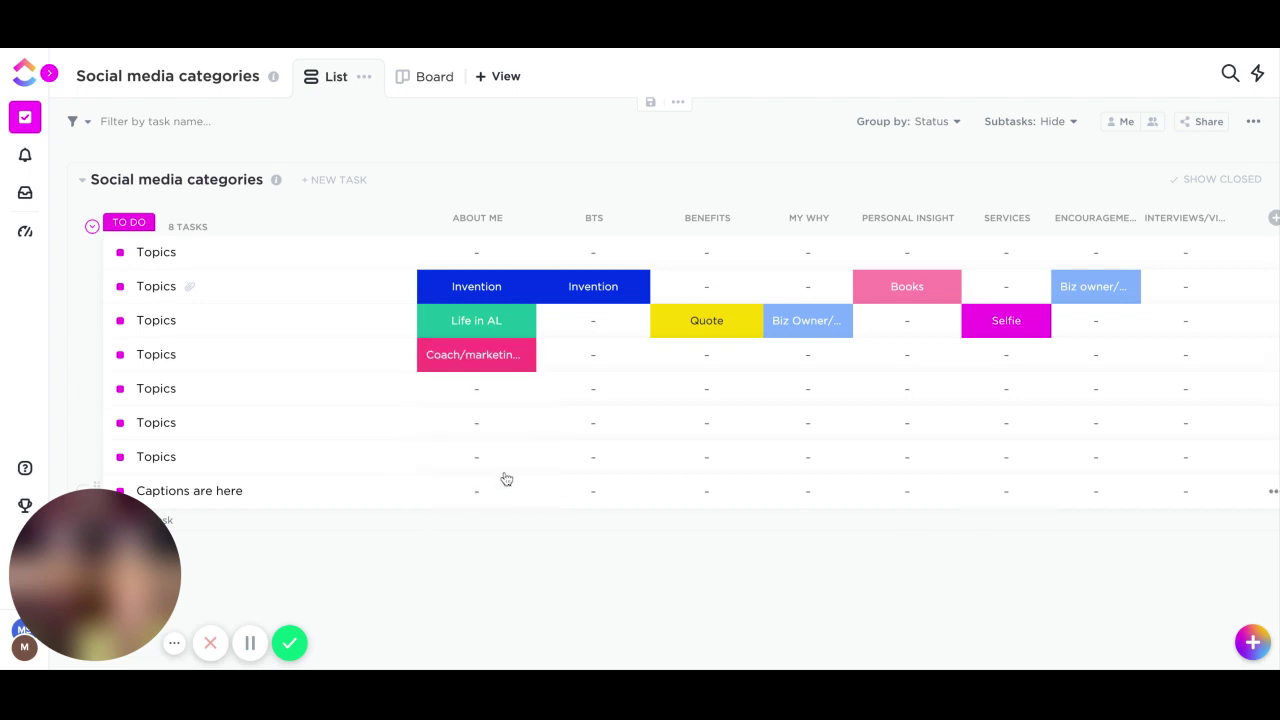
left_click(603, 366)
left_click(595, 540)
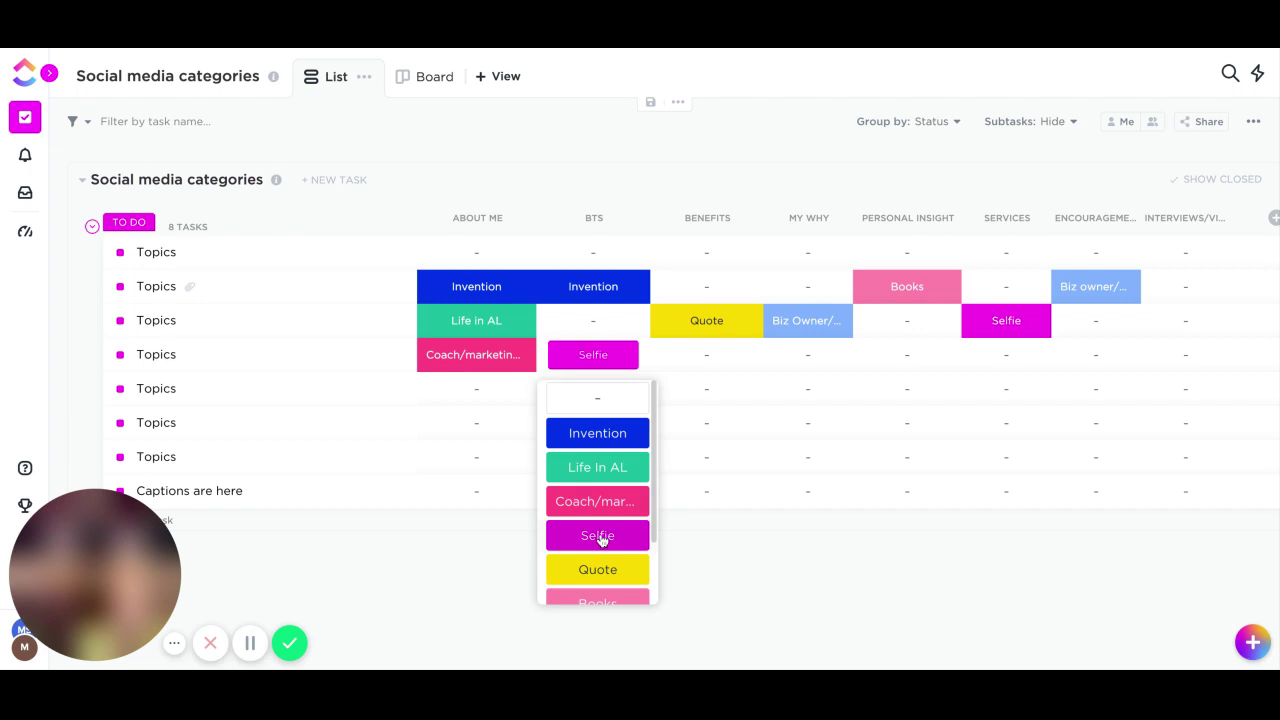
left_click(803, 357)
scroll(784, 443, "down", 2)
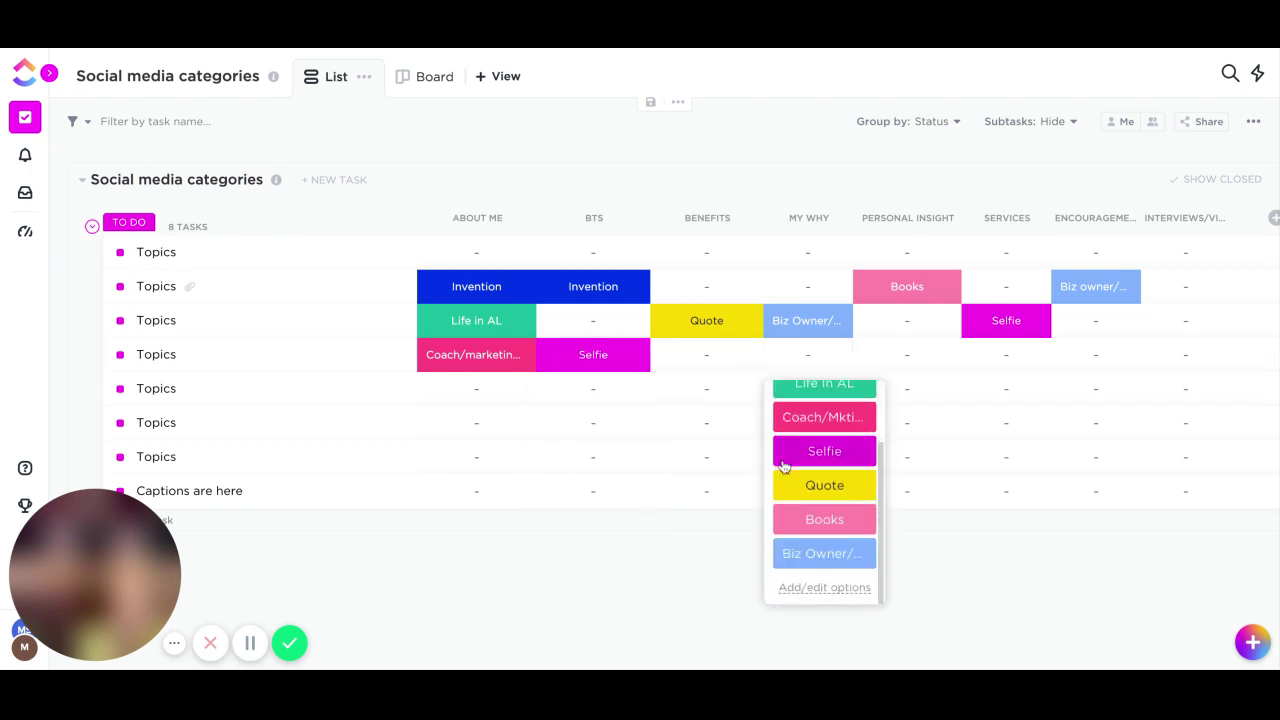
left_click(803, 553)
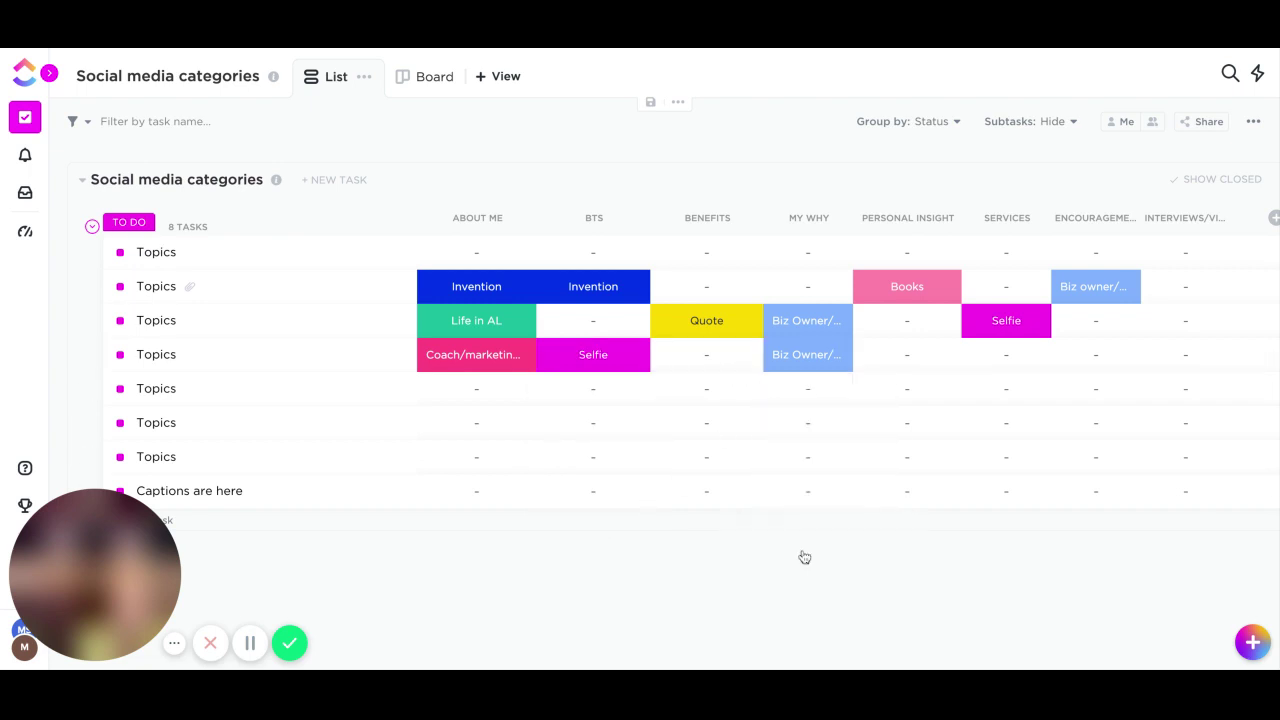
left_click(923, 368)
left_click(920, 468)
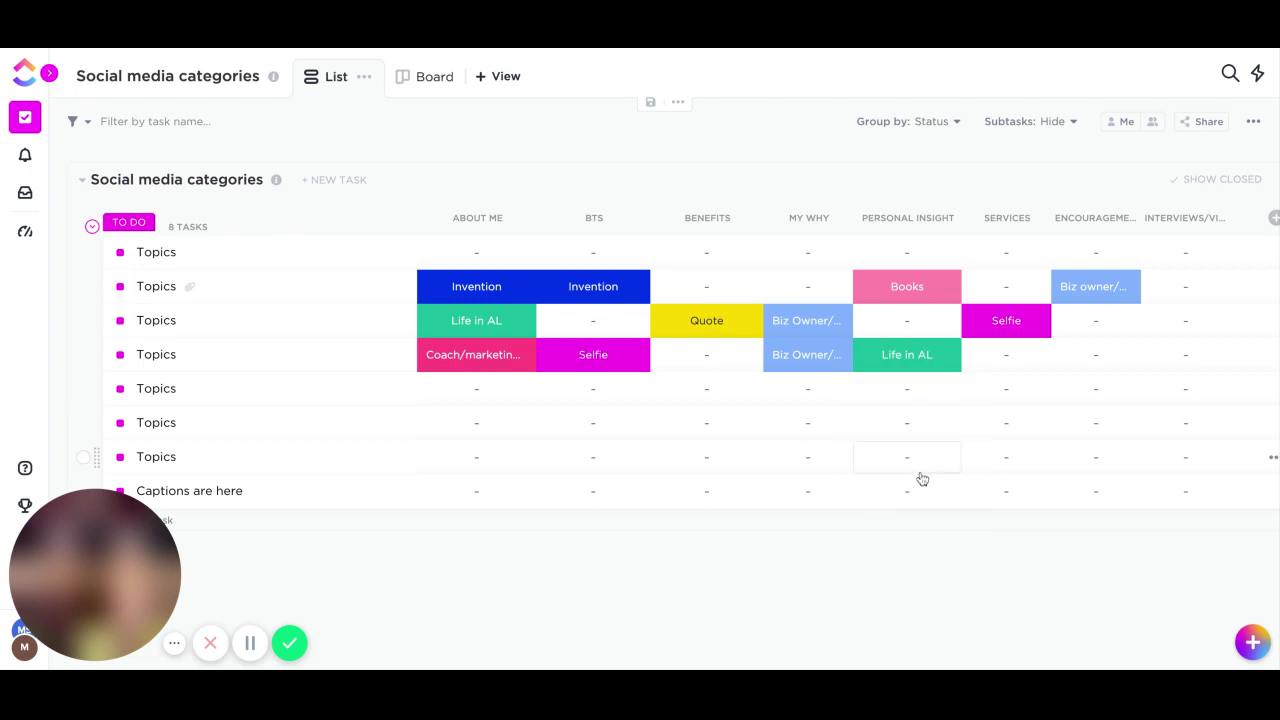
left_click(481, 392)
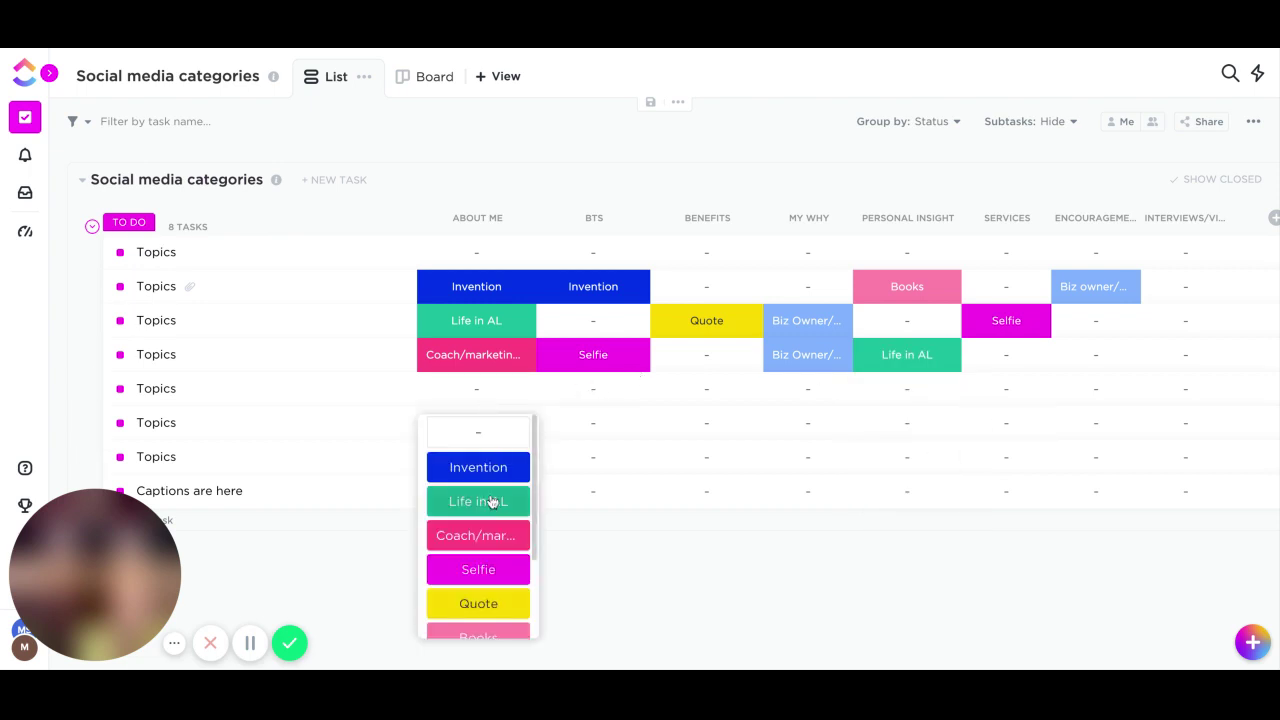
- Tag row 5: About Me Quote, Benefits Selfie, Personal Insight Life in AL, Encouragement coach/marketing
scroll(488, 503, "down", 3)
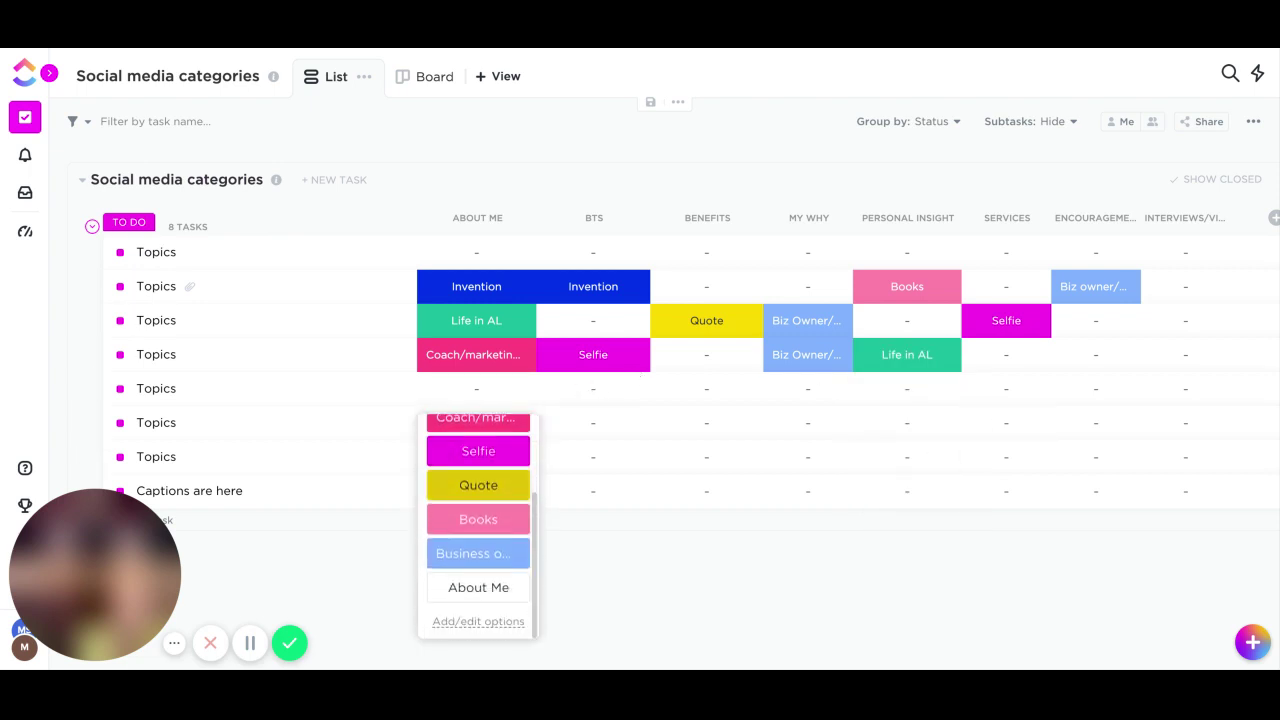
left_click(478, 485)
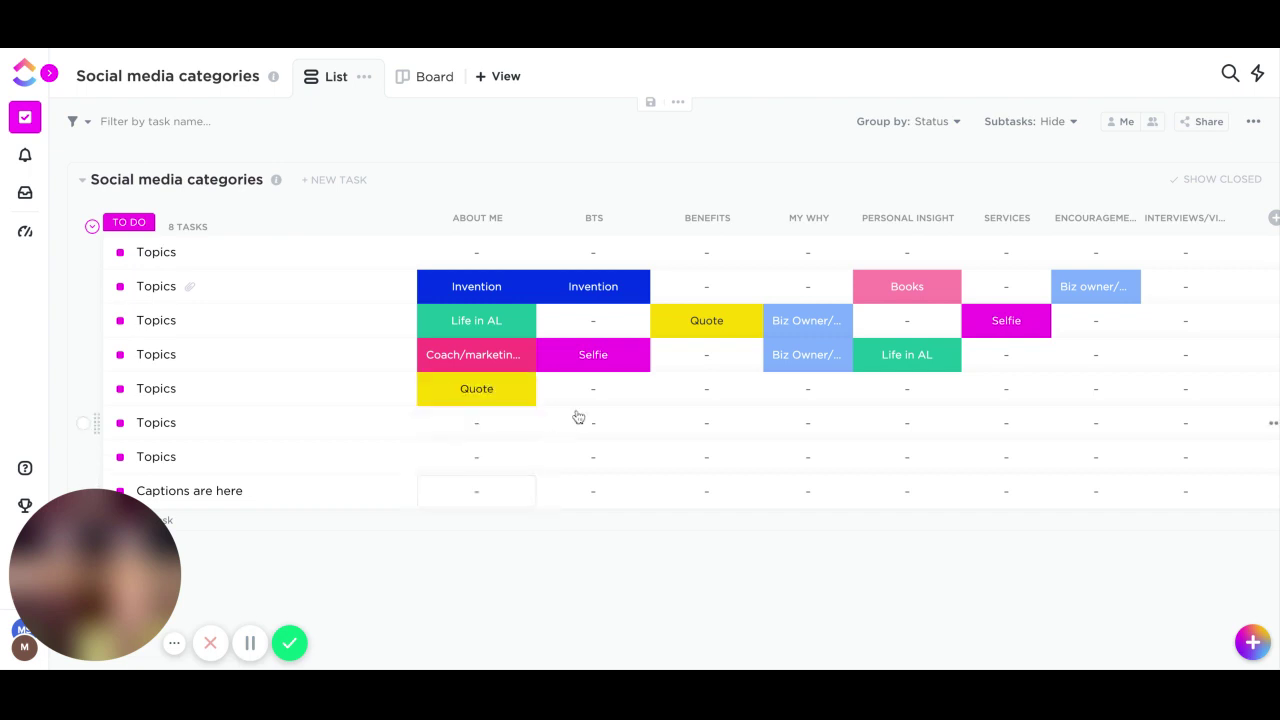
left_click(705, 390)
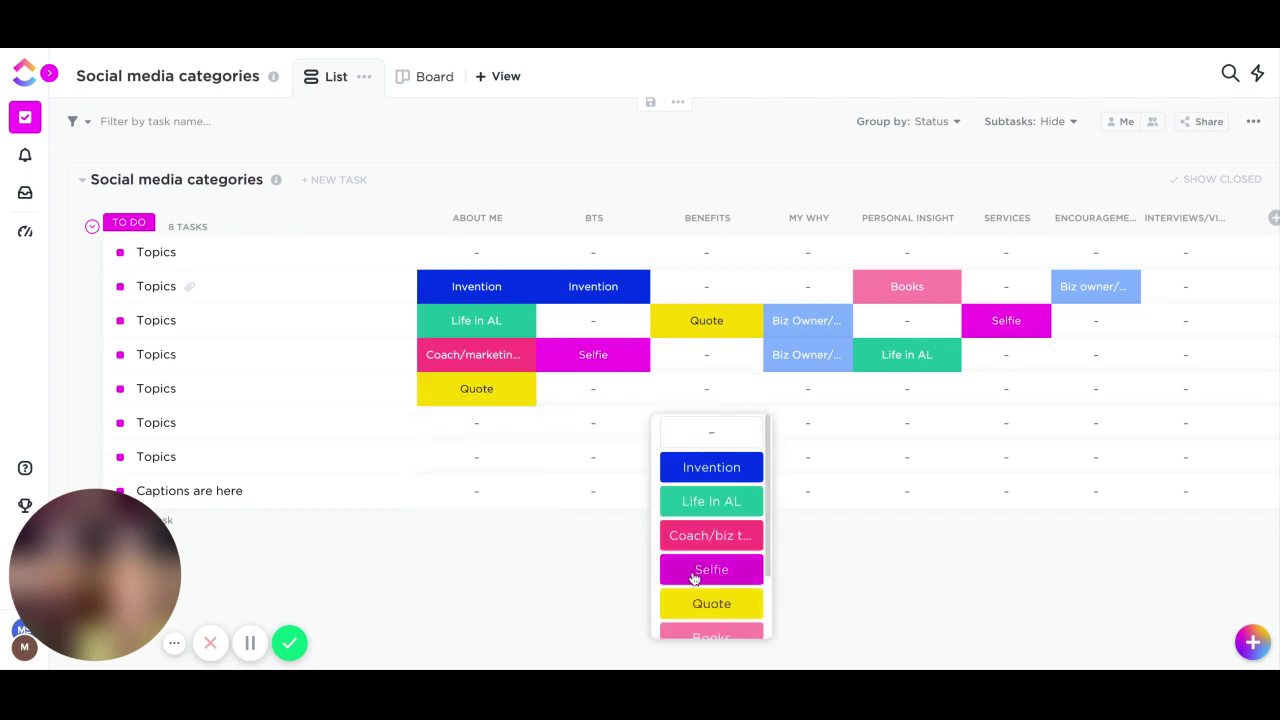
left_click(696, 576)
left_click(880, 388)
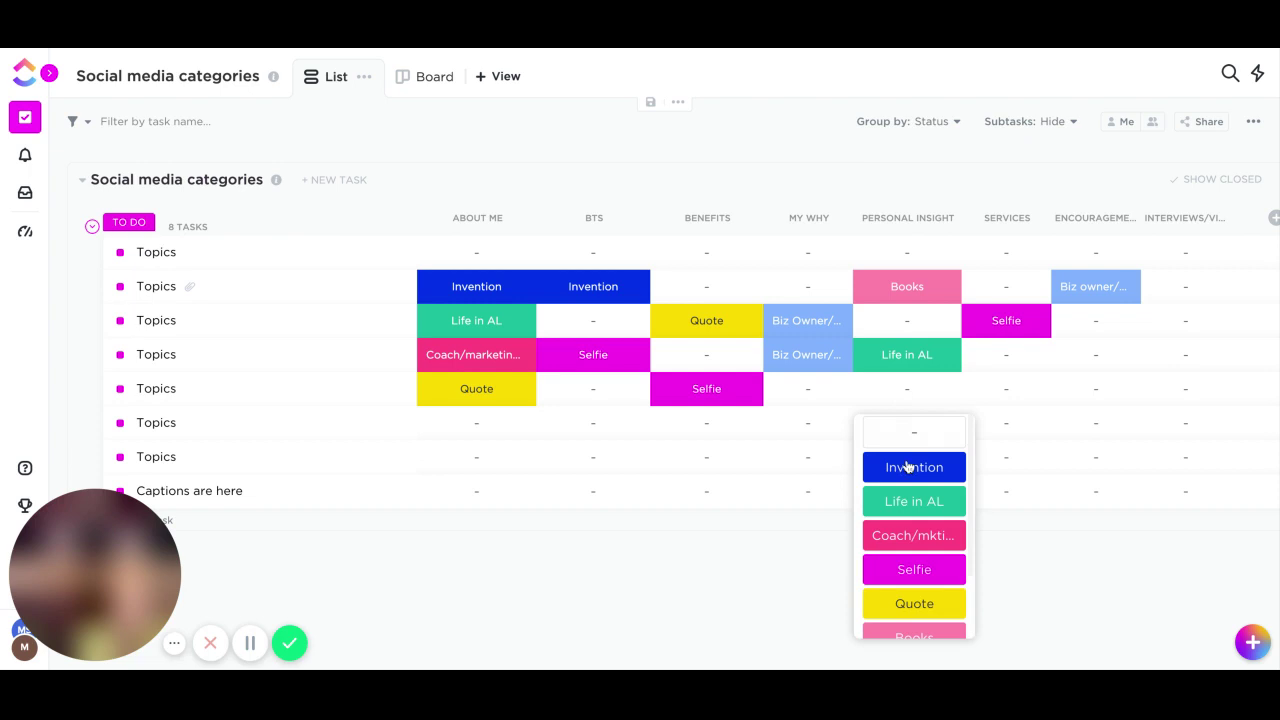
left_click(908, 497)
left_click(1097, 390)
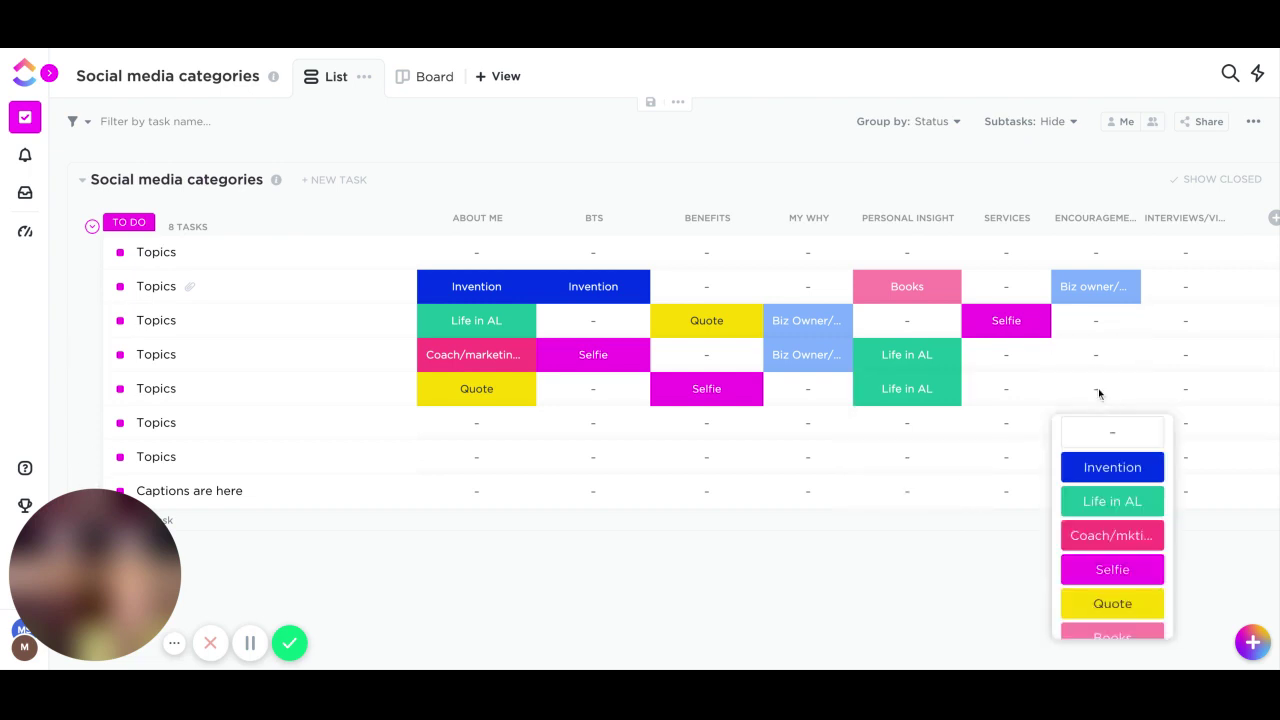
left_click(1187, 394)
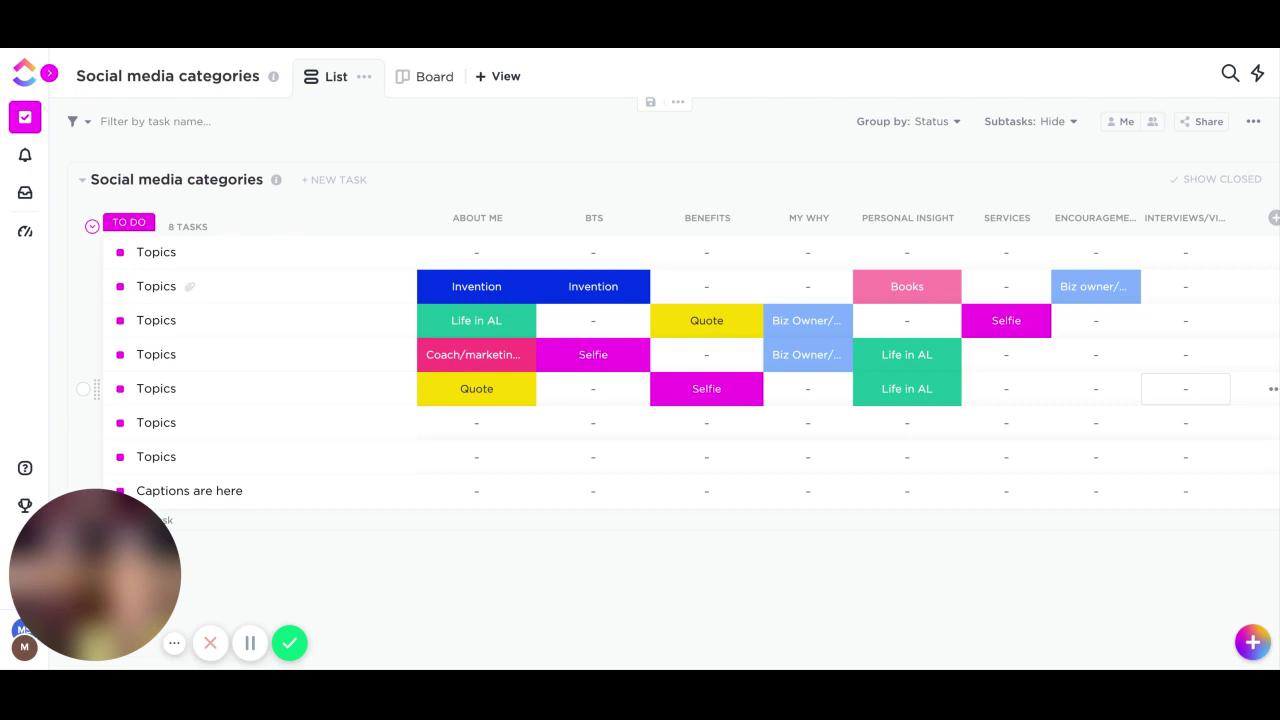
left_click(1102, 394)
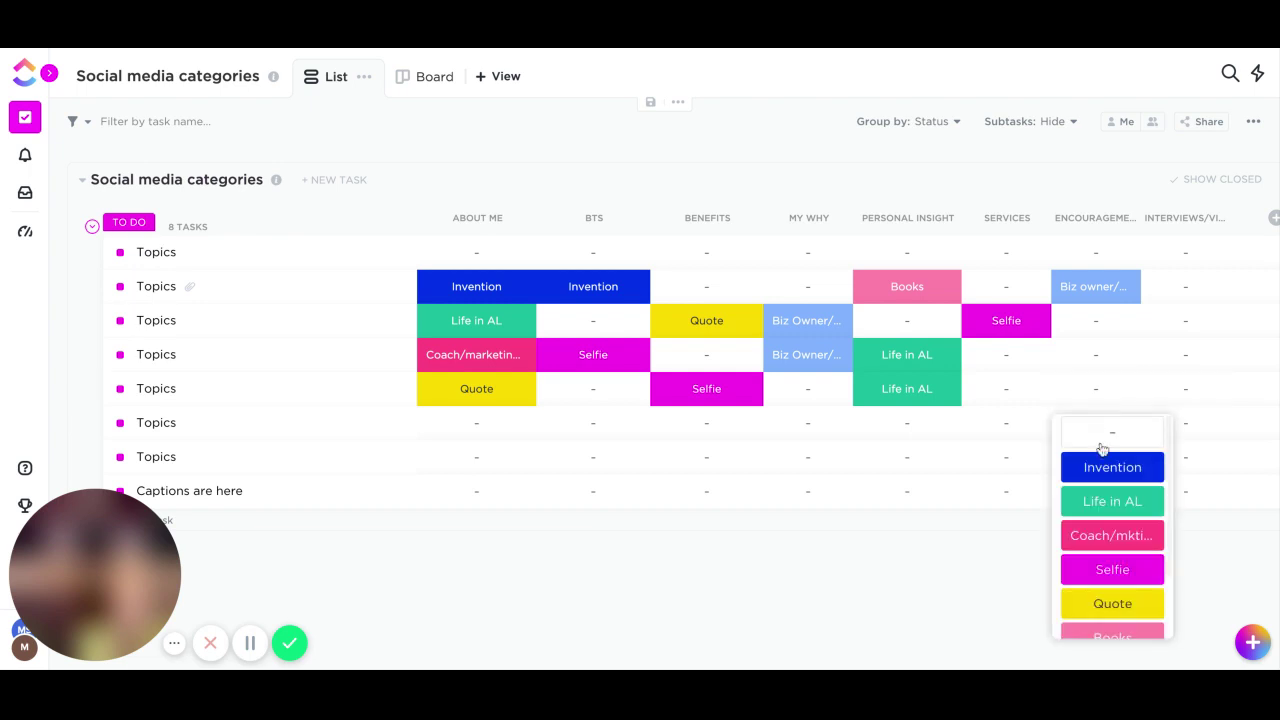
scroll(1106, 603, "down", 3)
scroll(1106, 600, "up", 3)
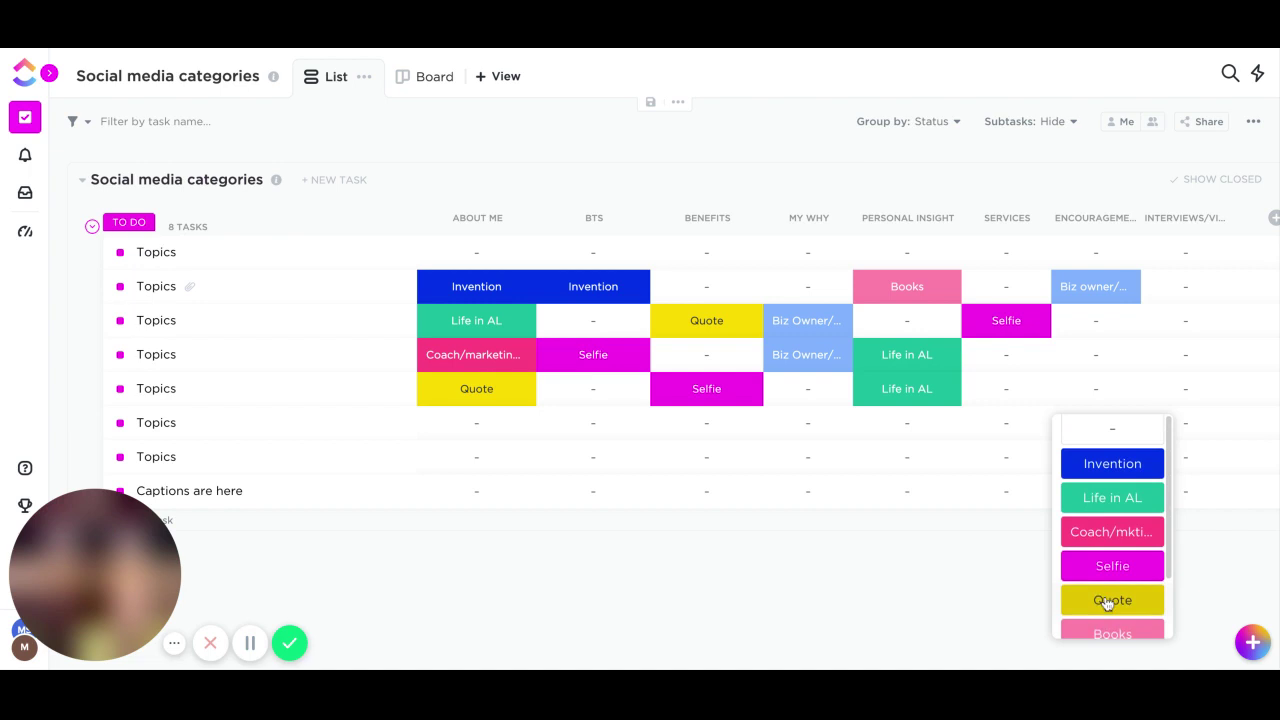
left_click(1108, 536)
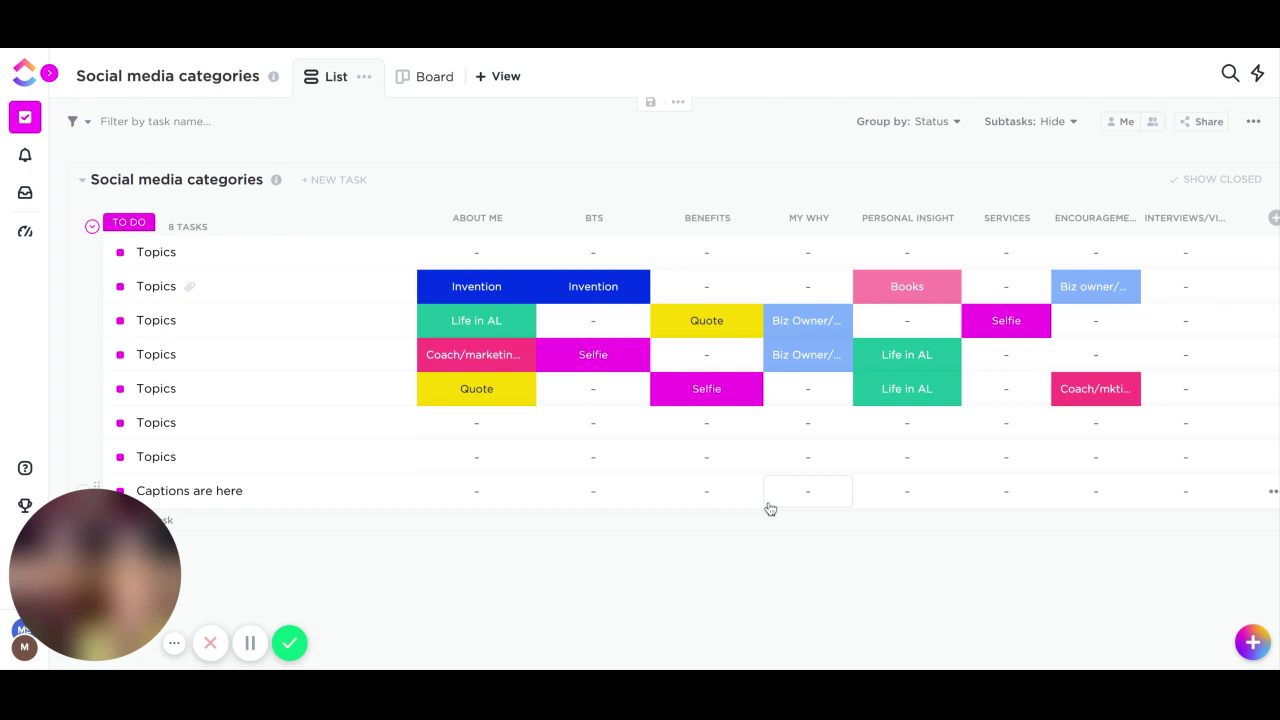
left_click(200, 491)
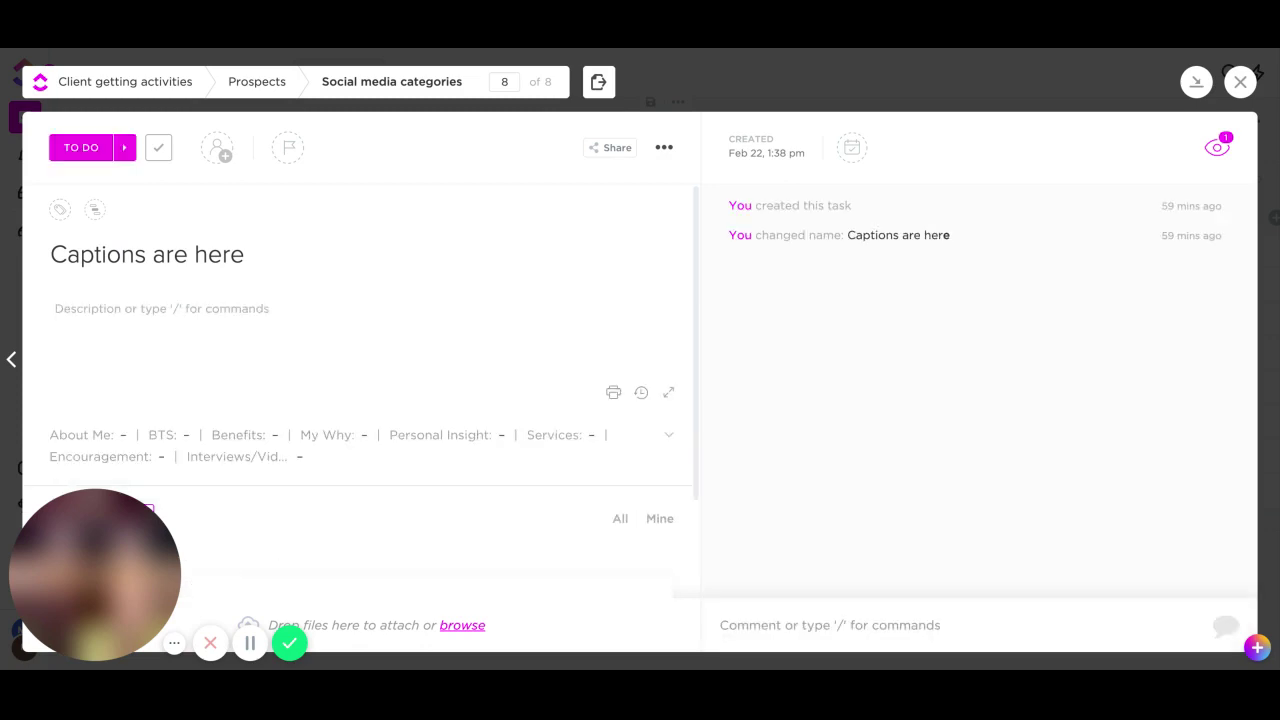
mouse_move(152, 516)
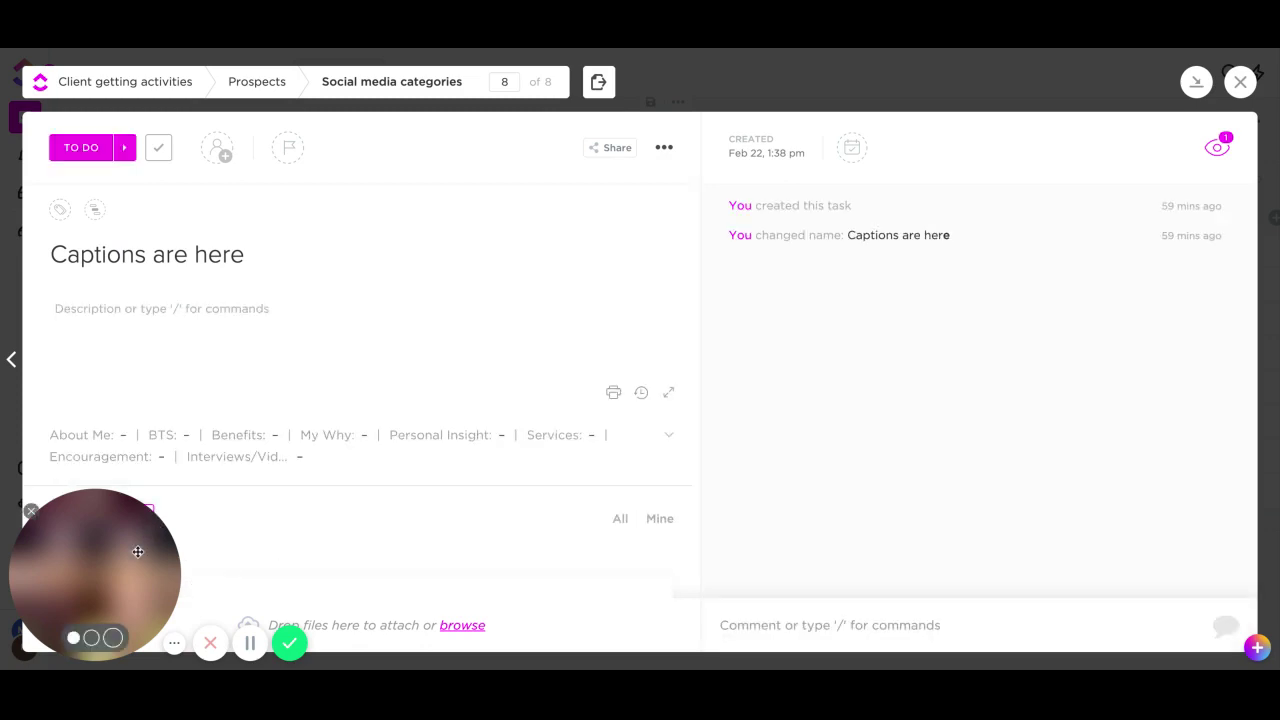
left_click_drag(138, 551, 939, 117)
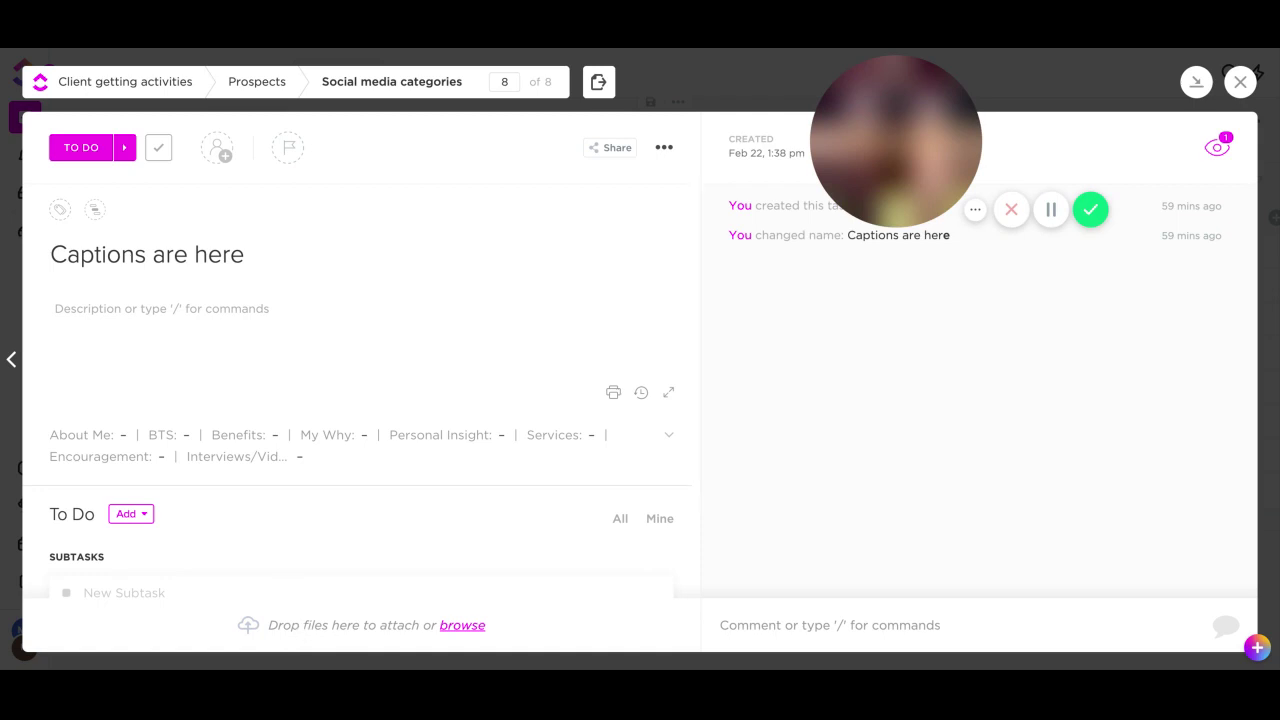
left_click_drag(871, 229, 979, 178)
- Close the task details, add a Doc view to the list, then return to the List view
left_click(1240, 81)
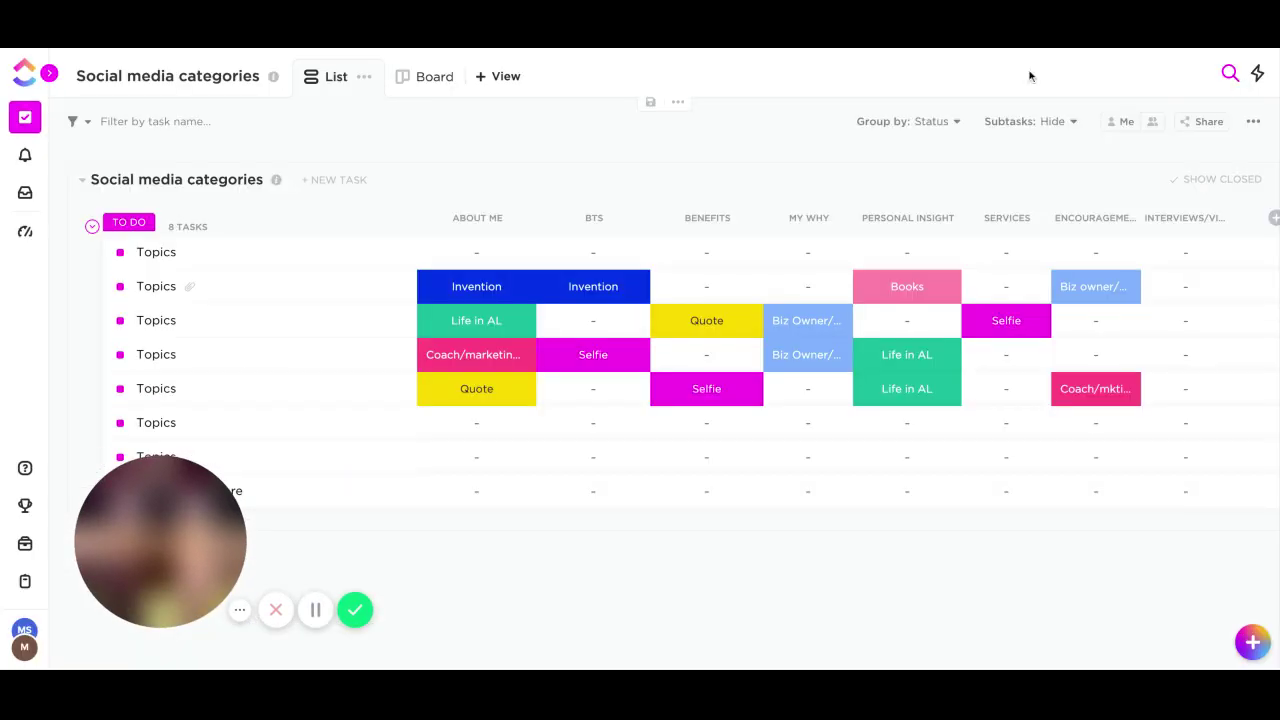
left_click(483, 82)
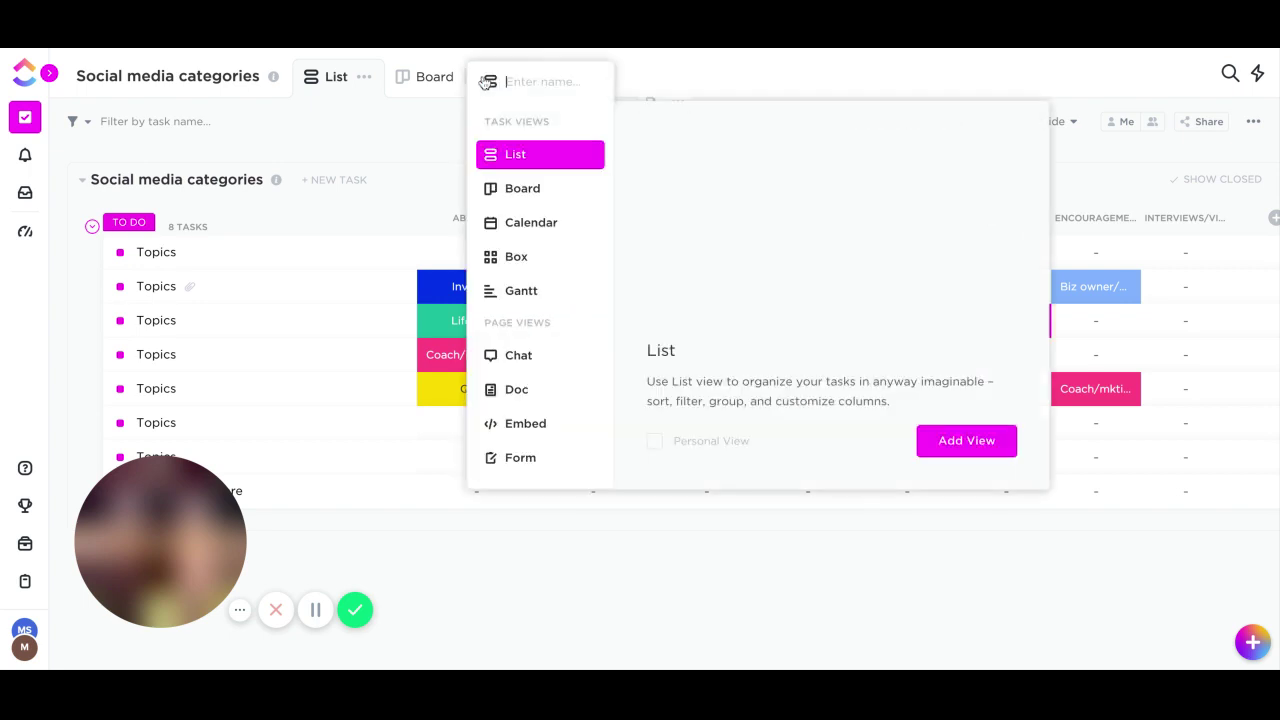
left_click(518, 395)
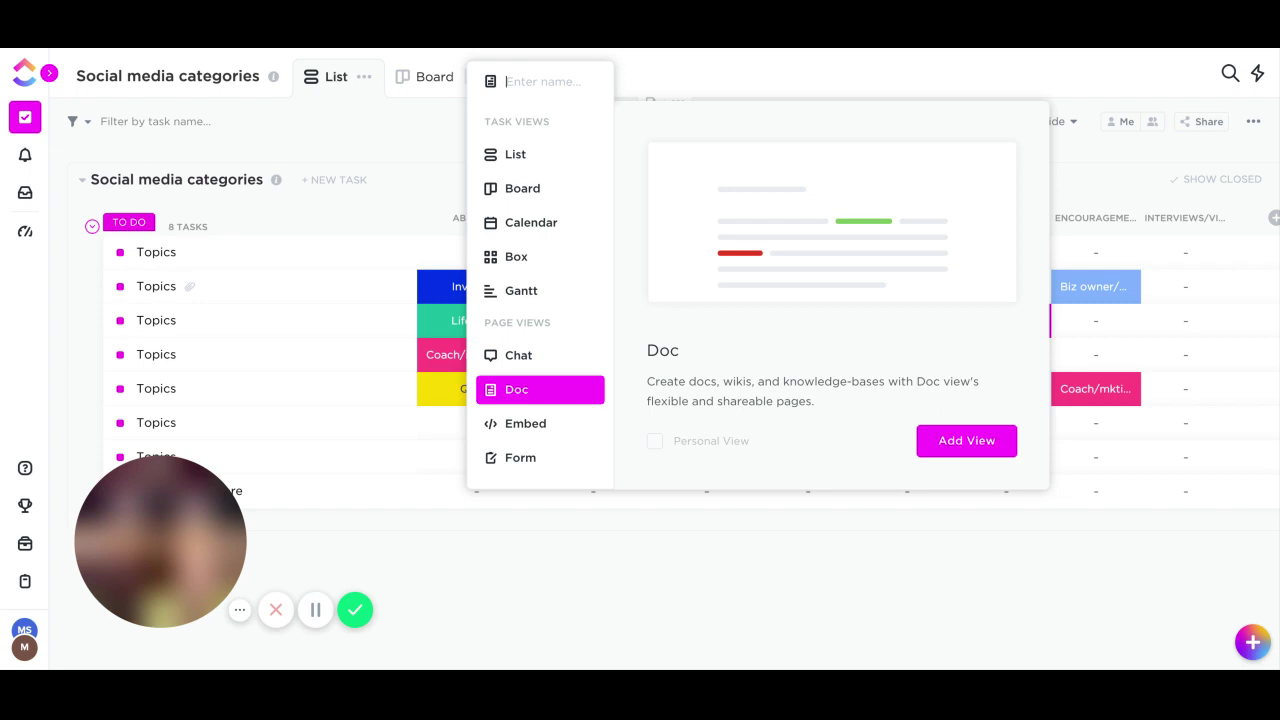
left_click(957, 442)
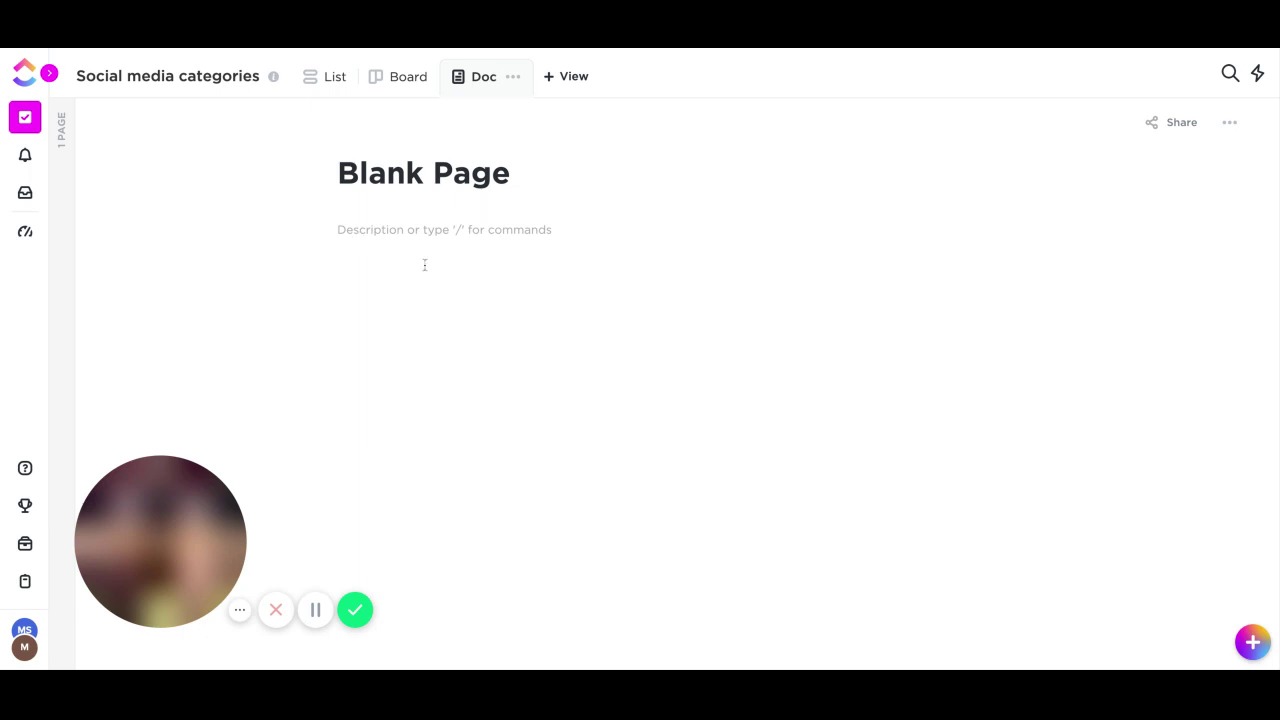
left_click(402, 232)
left_click(312, 82)
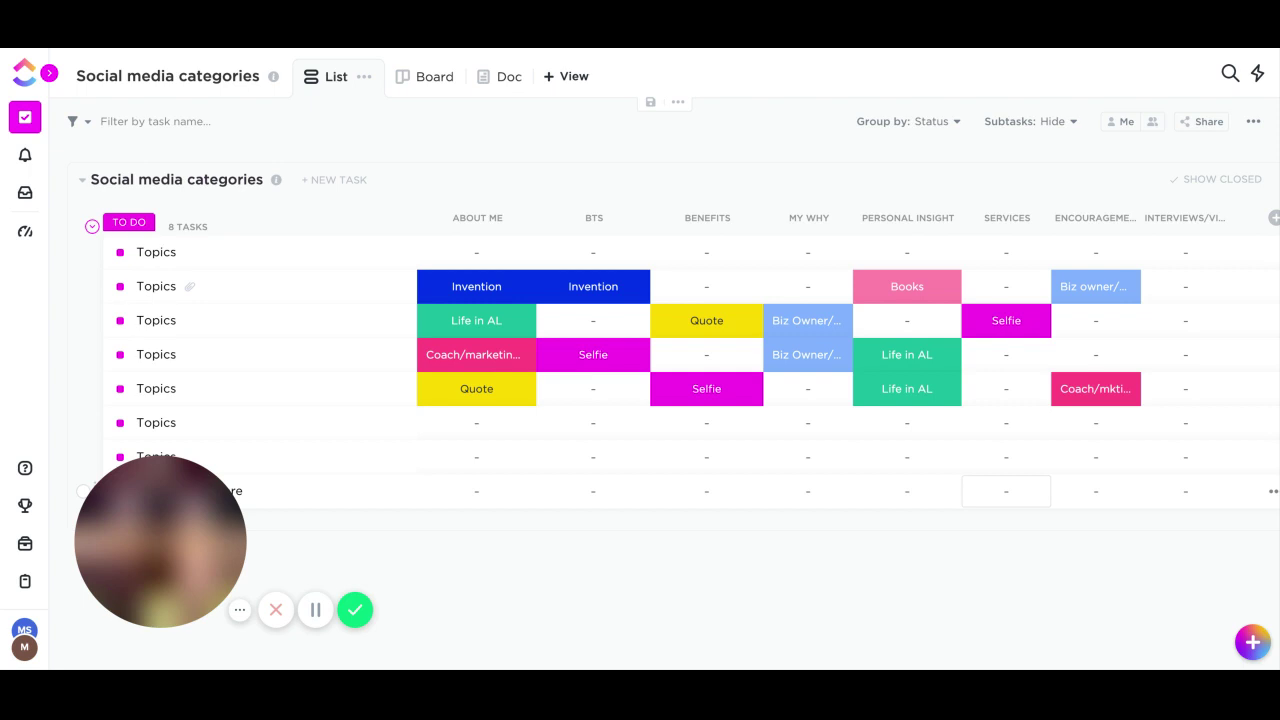
- Open the second Topics task and expand its custom fields into the full Fields list
left_click(157, 288)
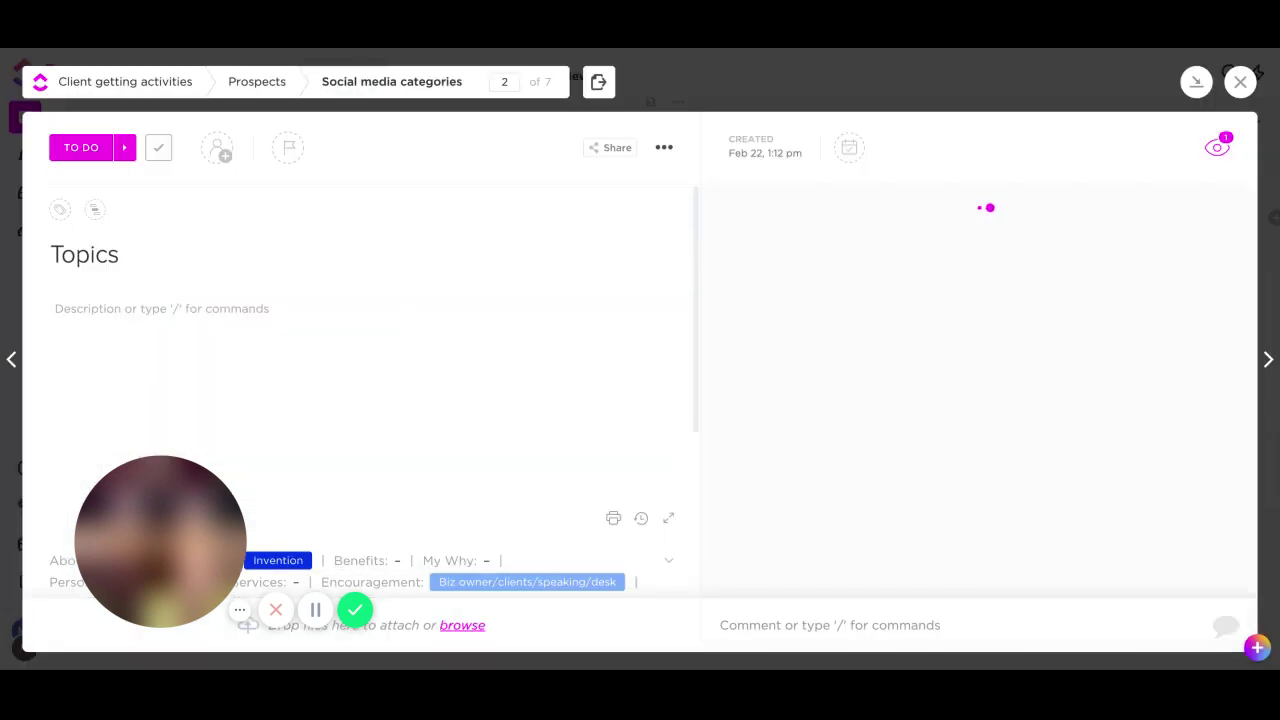
left_click_drag(166, 506, 801, 50)
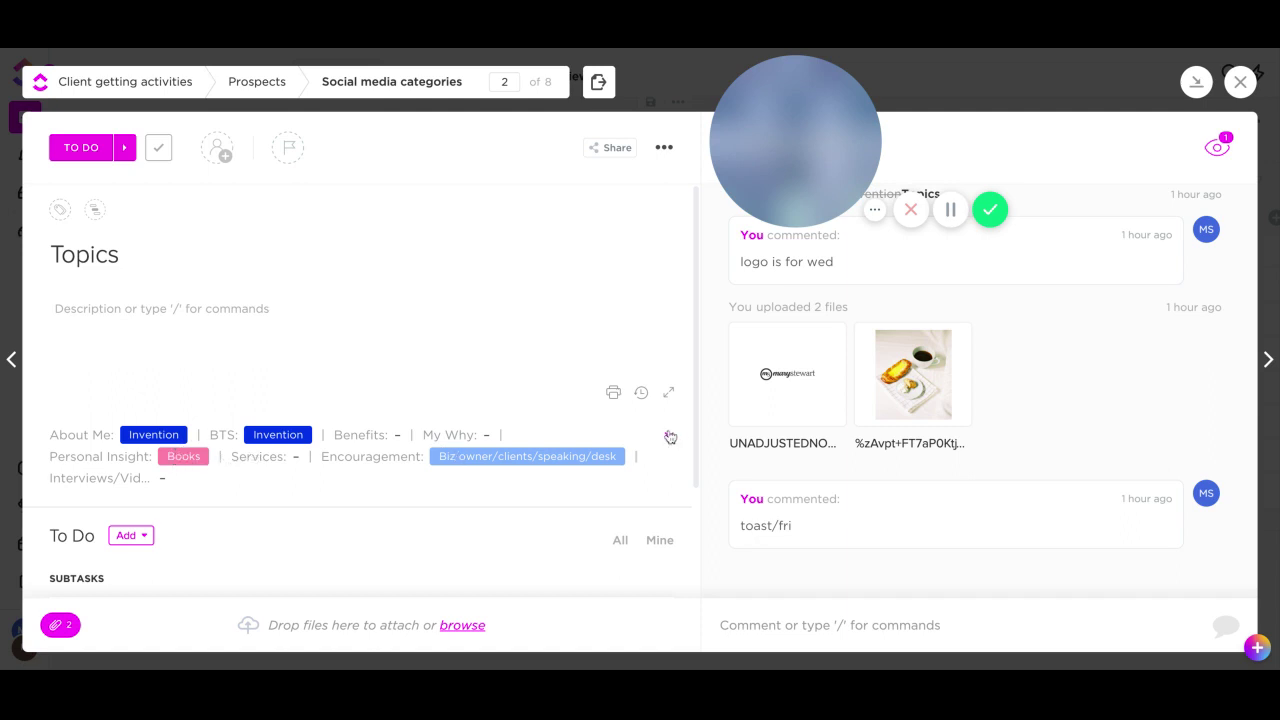
left_click(668, 436)
scroll(497, 520, "down", 3)
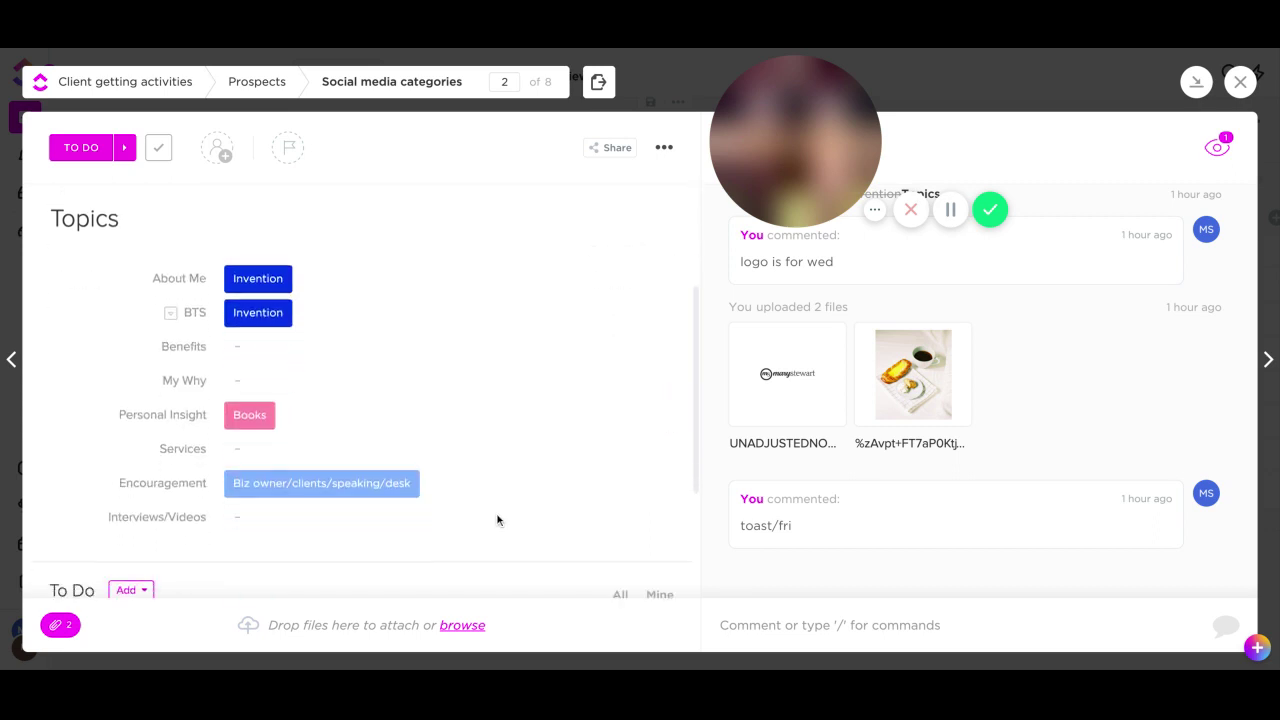
scroll(497, 520, "up", 1)
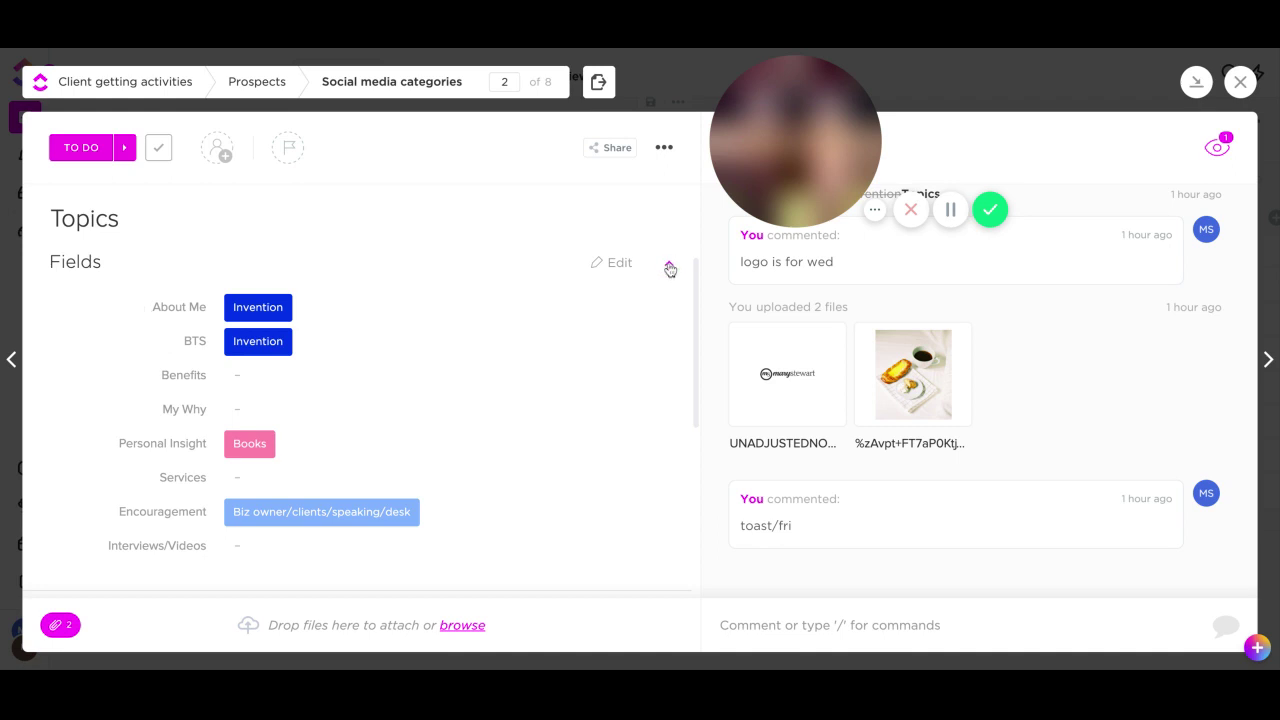
- Collapse and re-expand the Fields list, then review the attachments and activity comments
left_click(669, 265)
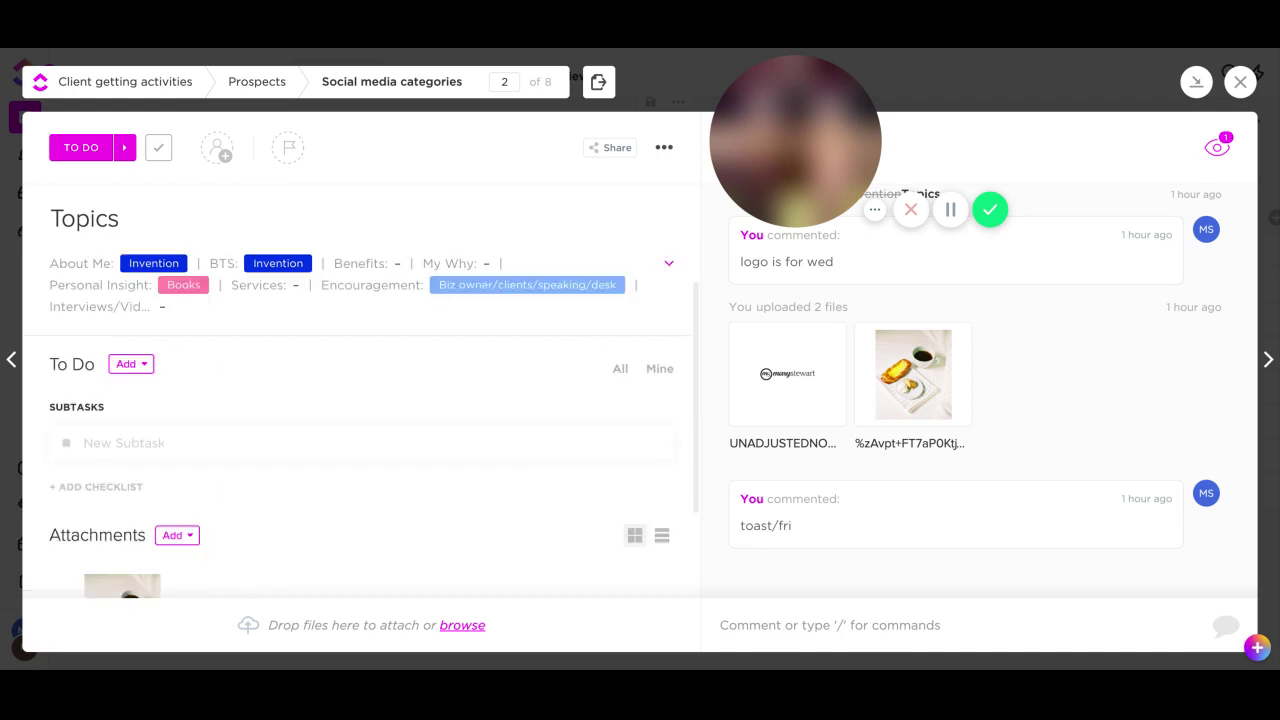
left_click(669, 265)
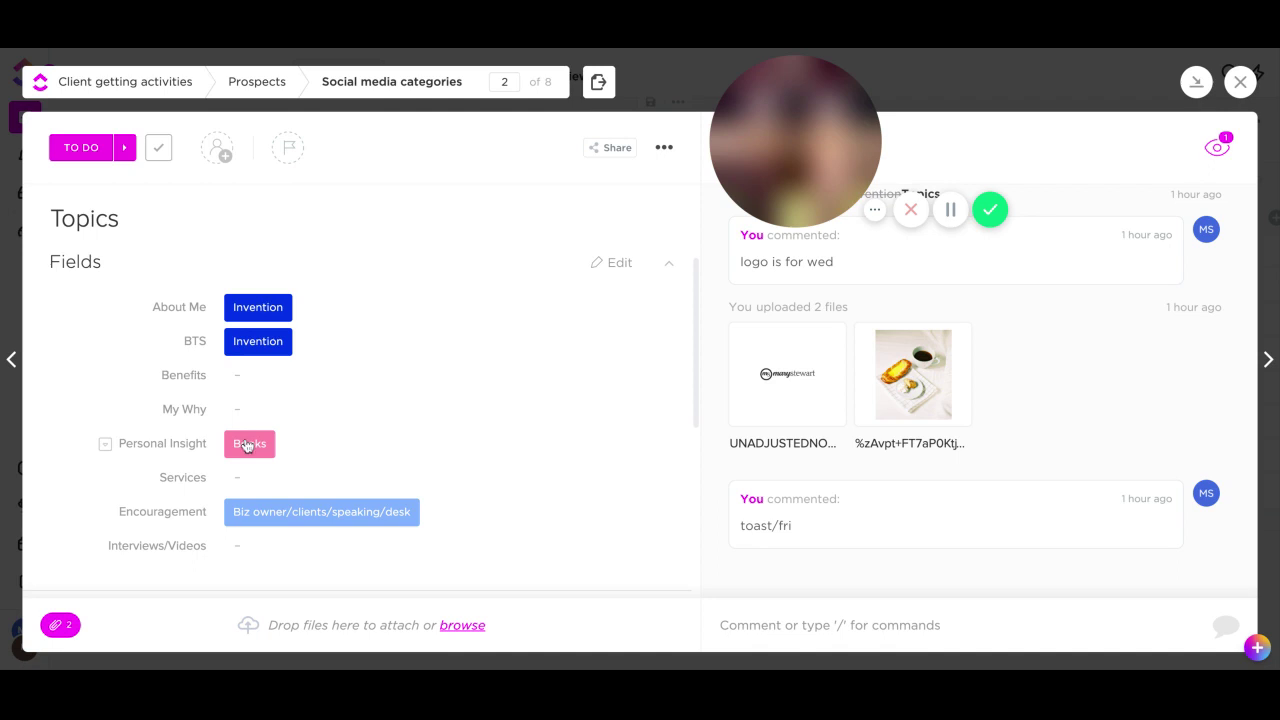
scroll(267, 571, "down", 1)
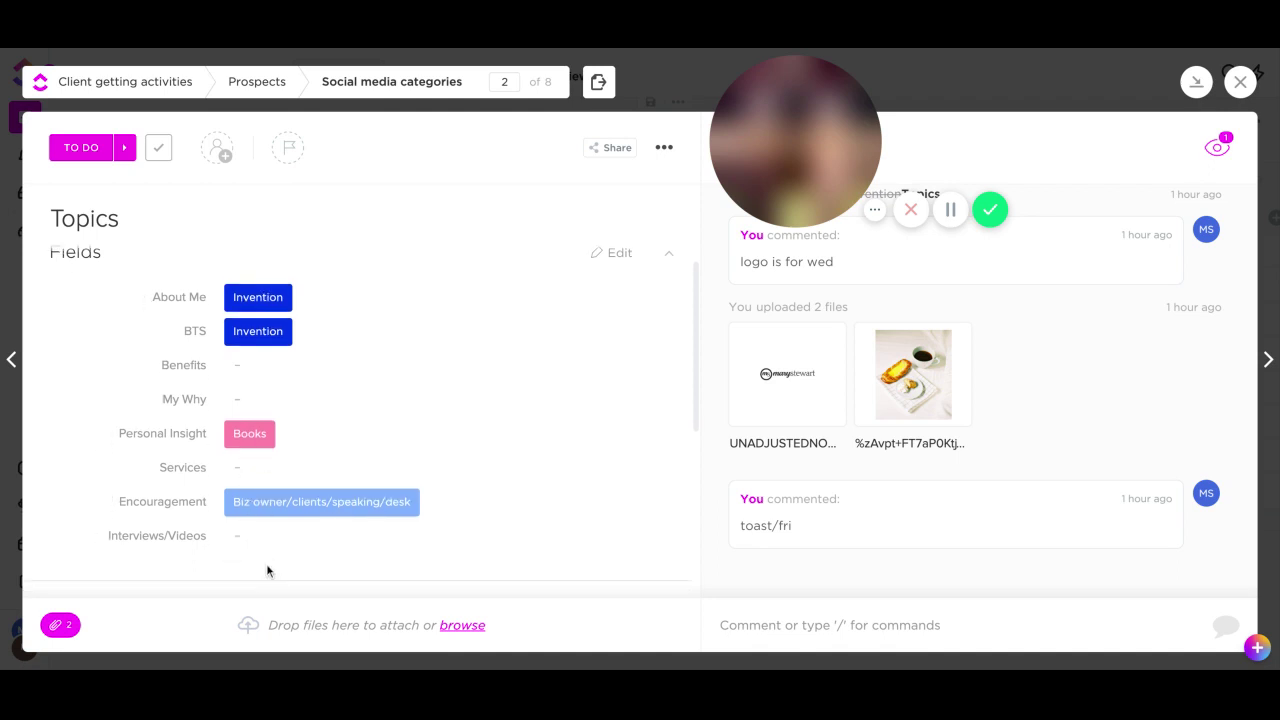
scroll(267, 571, "down", 5)
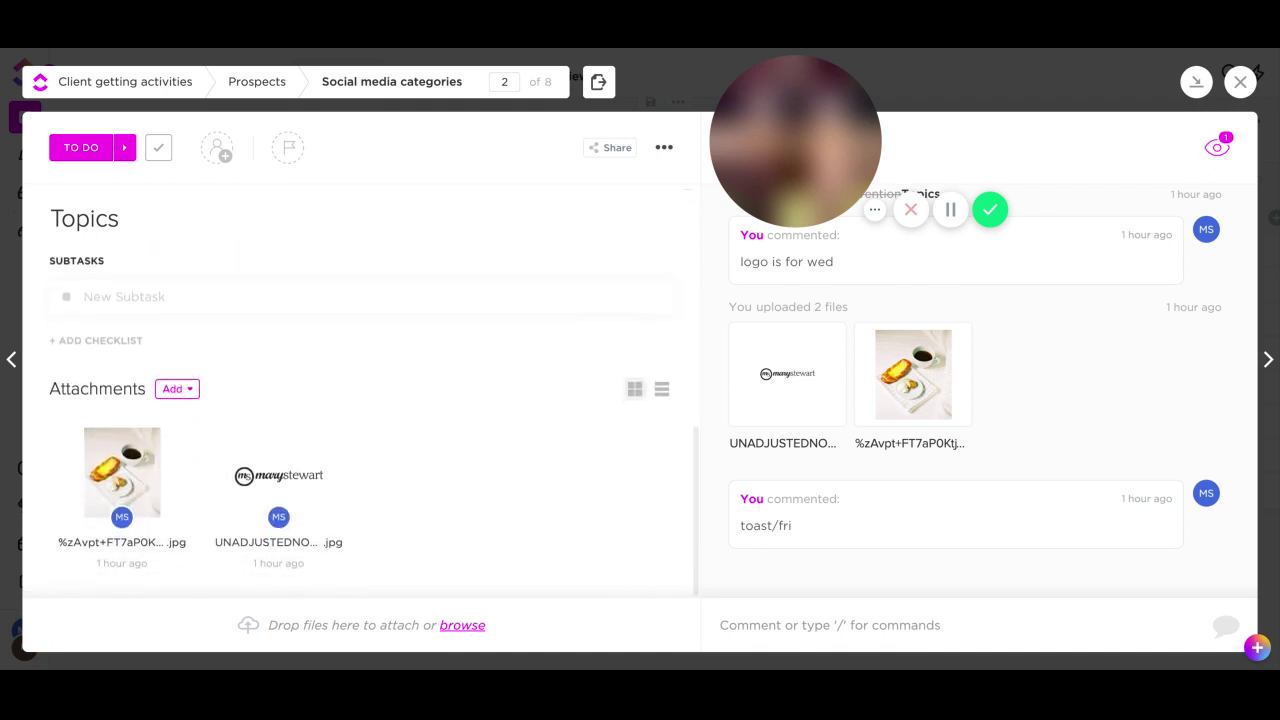
mouse_move(267, 571)
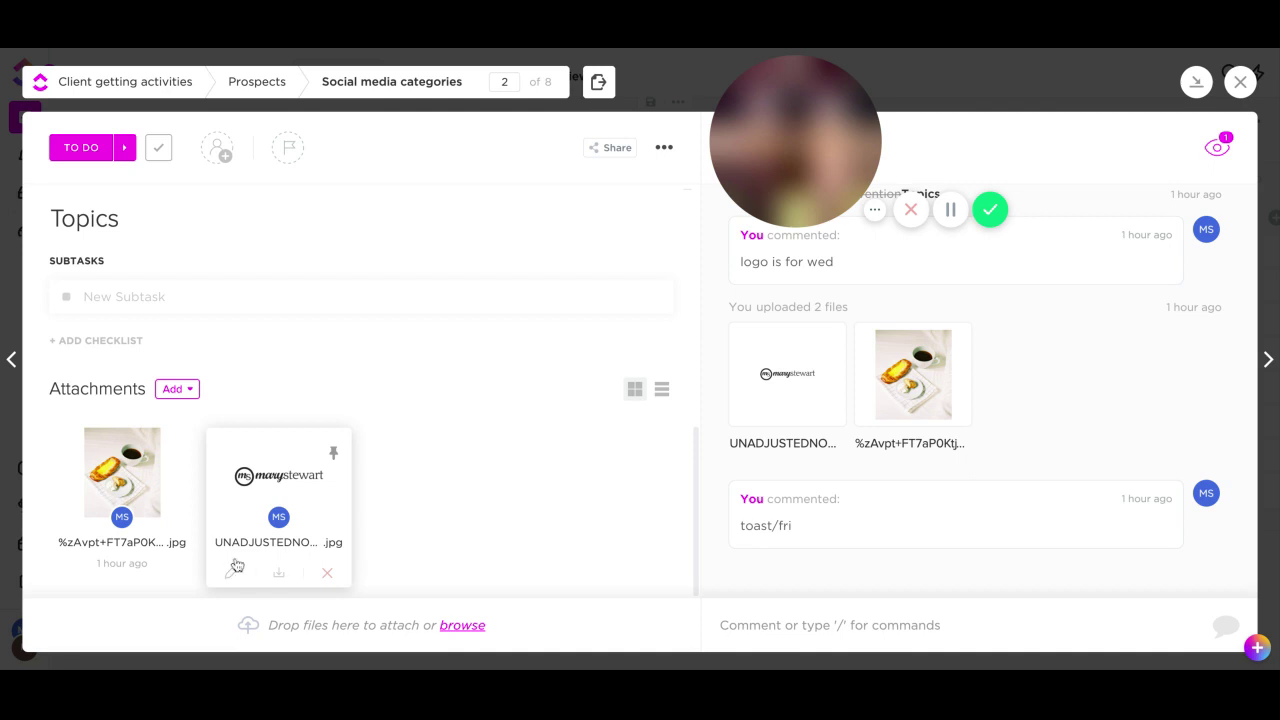
mouse_move(144, 521)
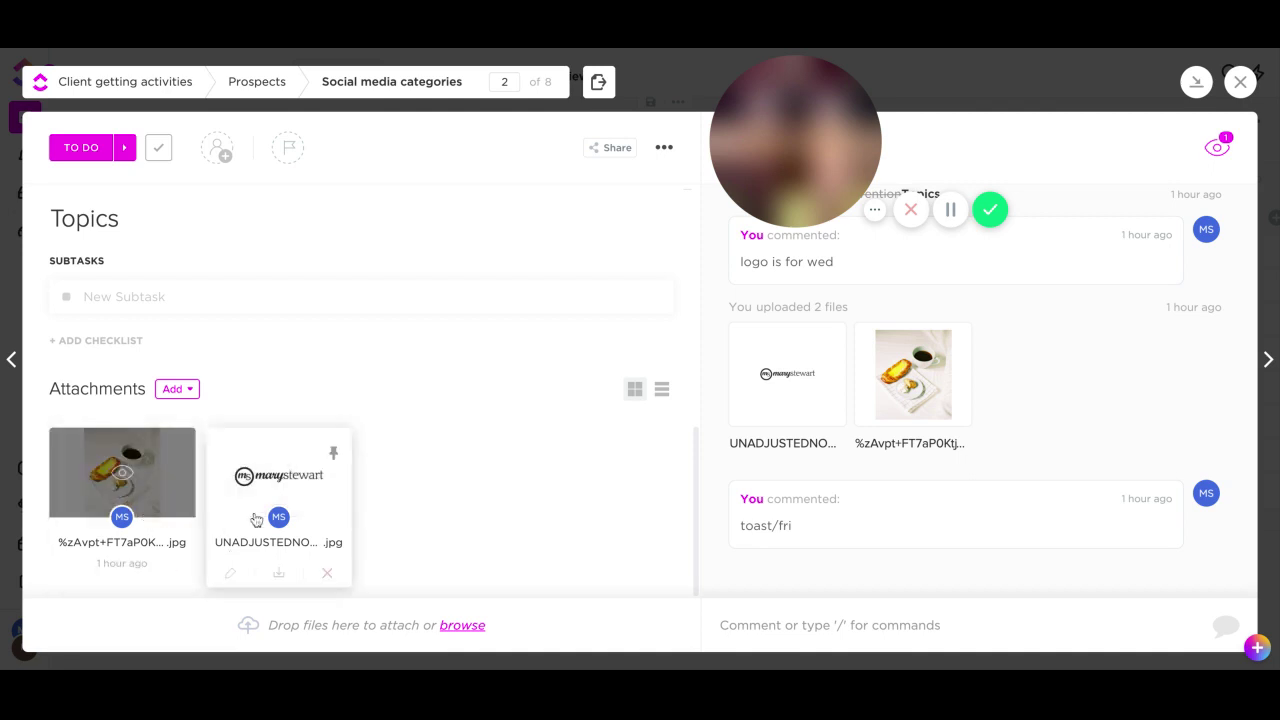
scroll(879, 389, "up", 1)
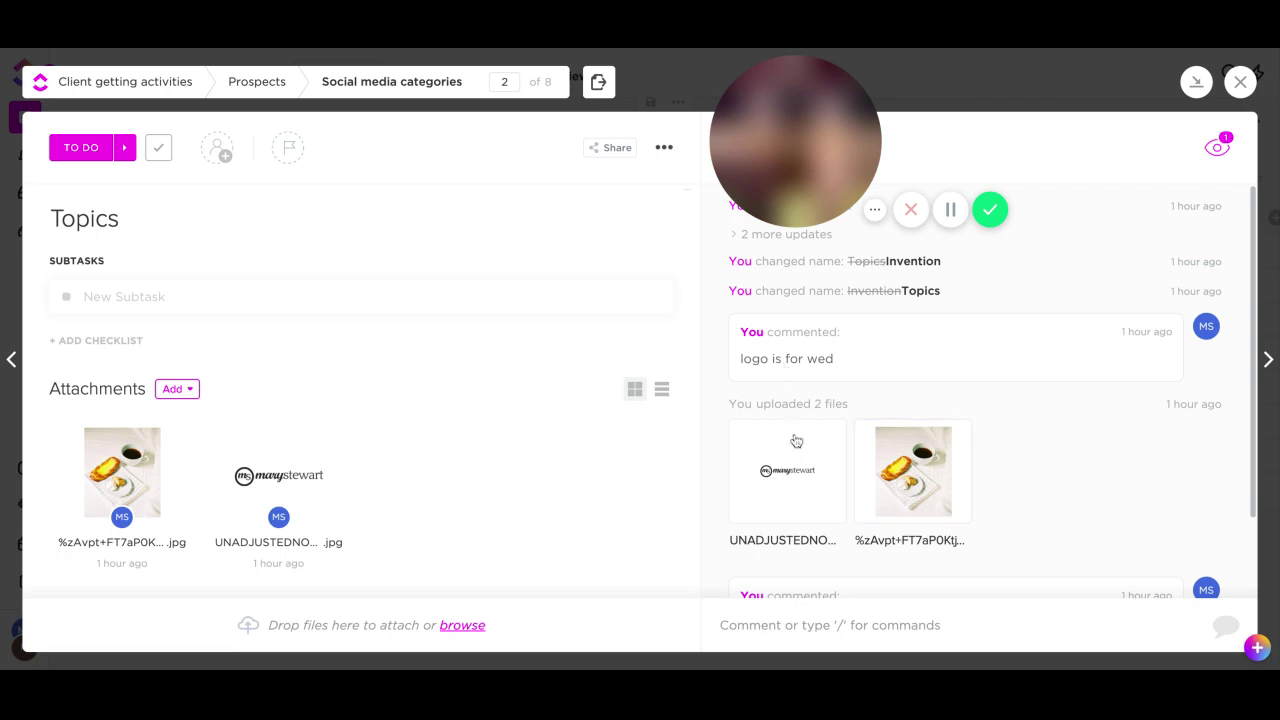
scroll(916, 509, "down", 1)
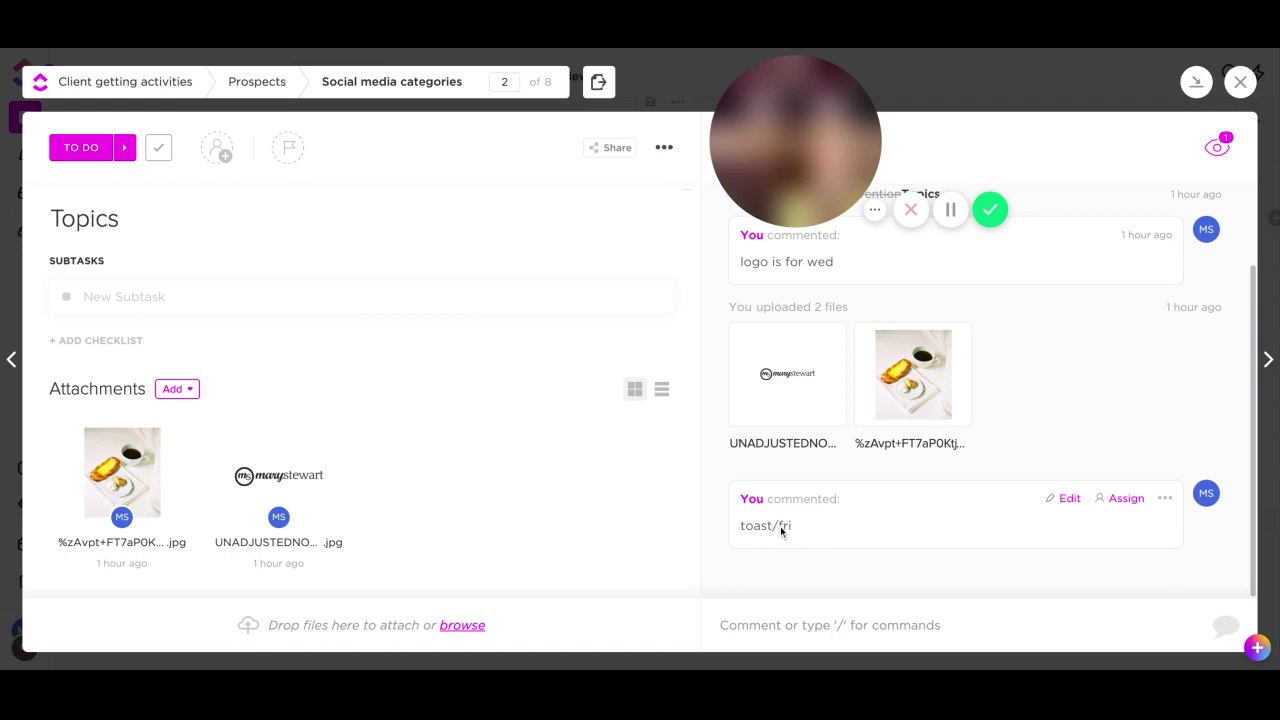
scroll(781, 530, "up", 1)
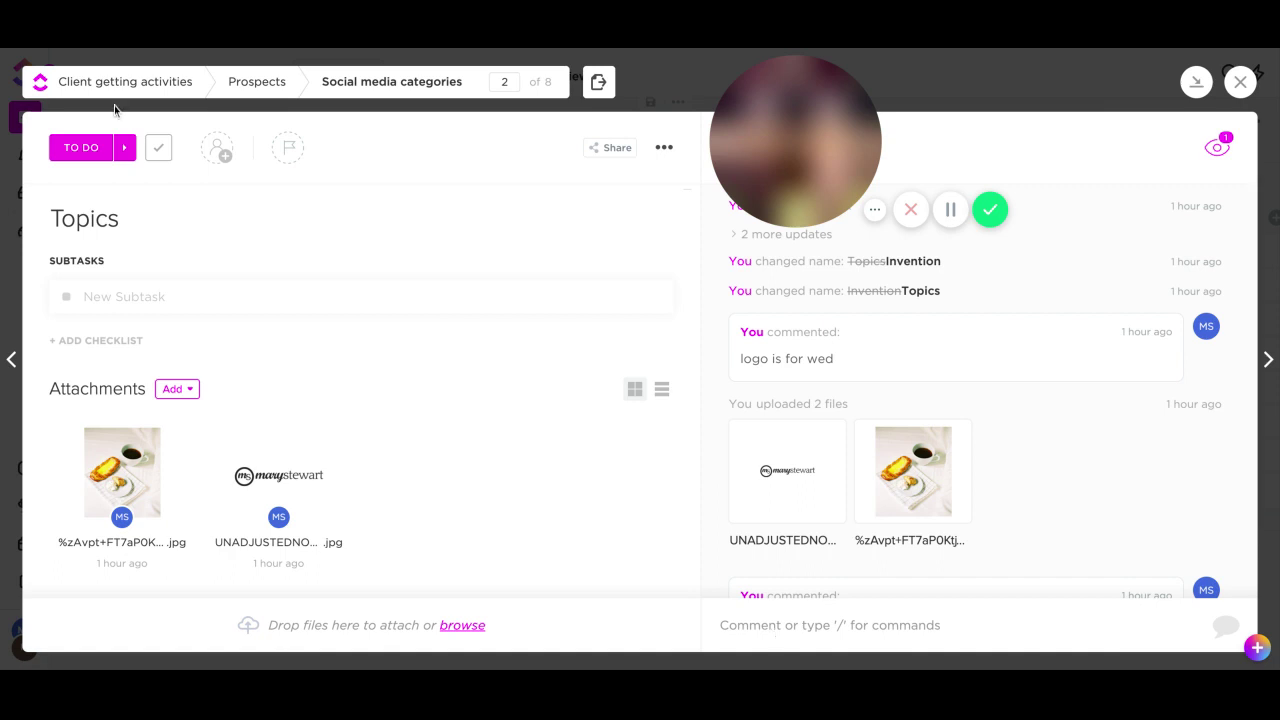
- Cycle the task's status through In Review, Complete and To Do, ending on In Review
left_click(125, 148)
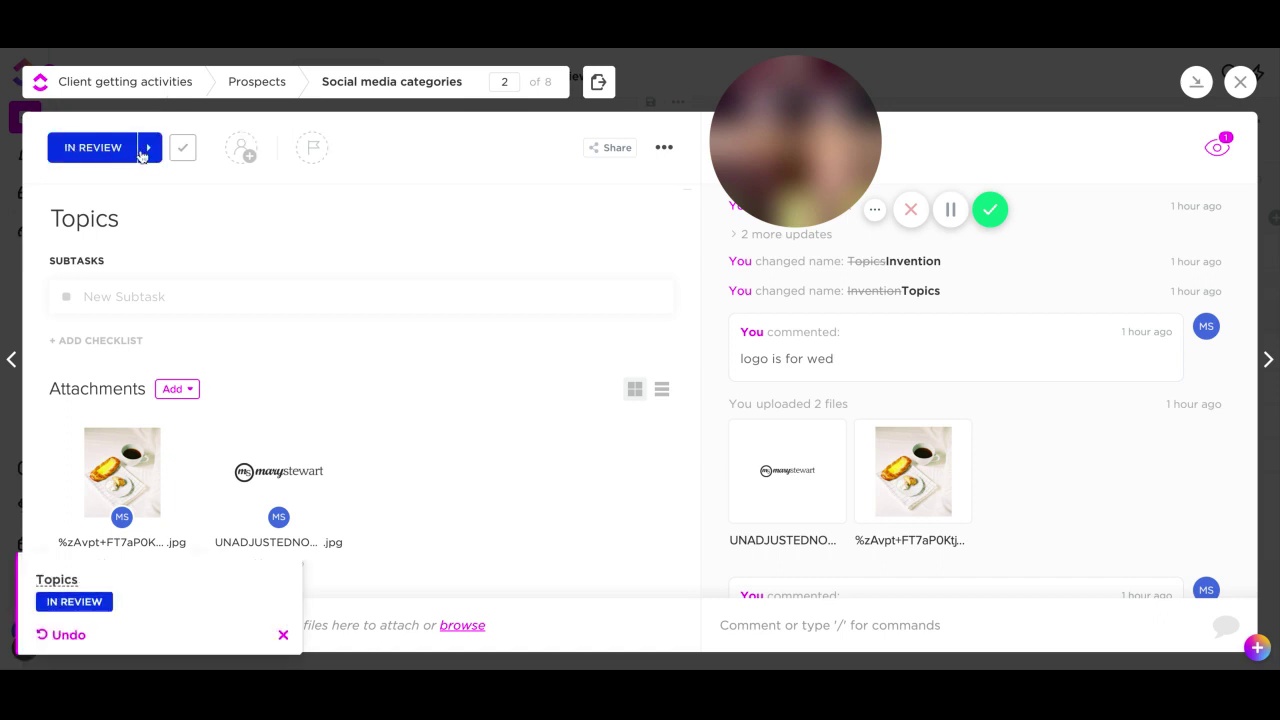
left_click(149, 150)
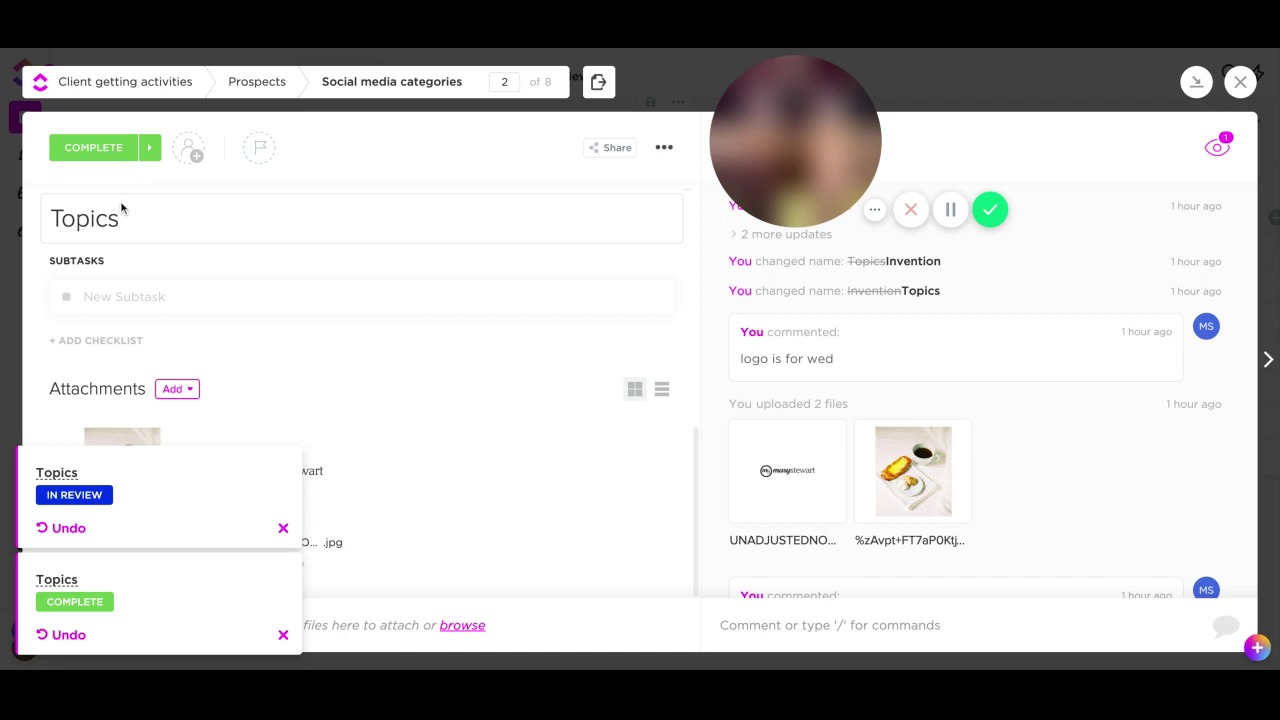
left_click(97, 150)
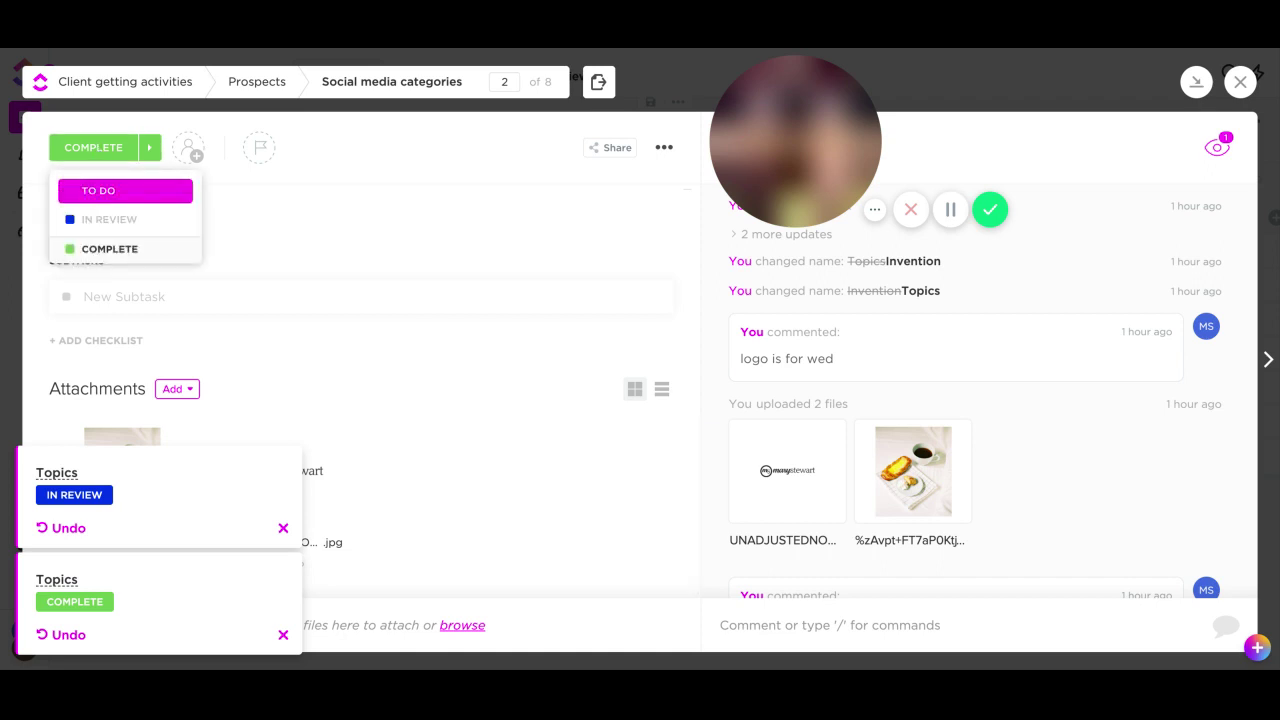
left_click(125, 190)
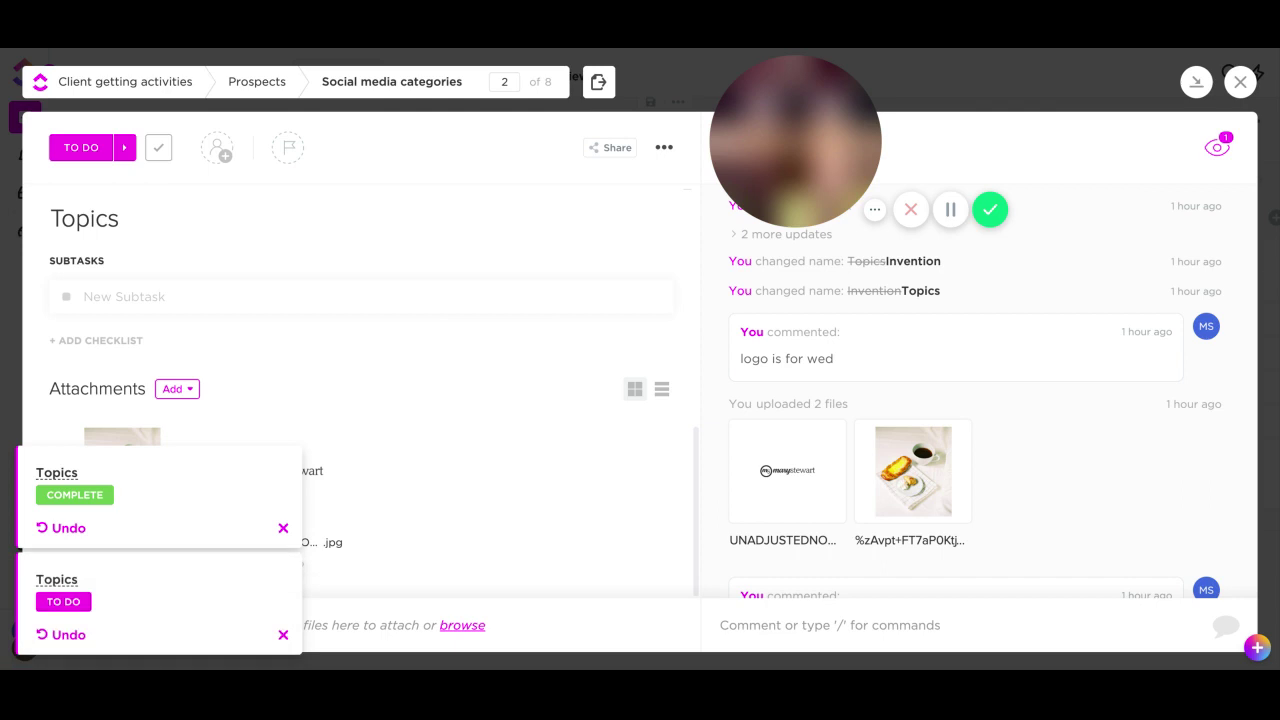
left_click(123, 150)
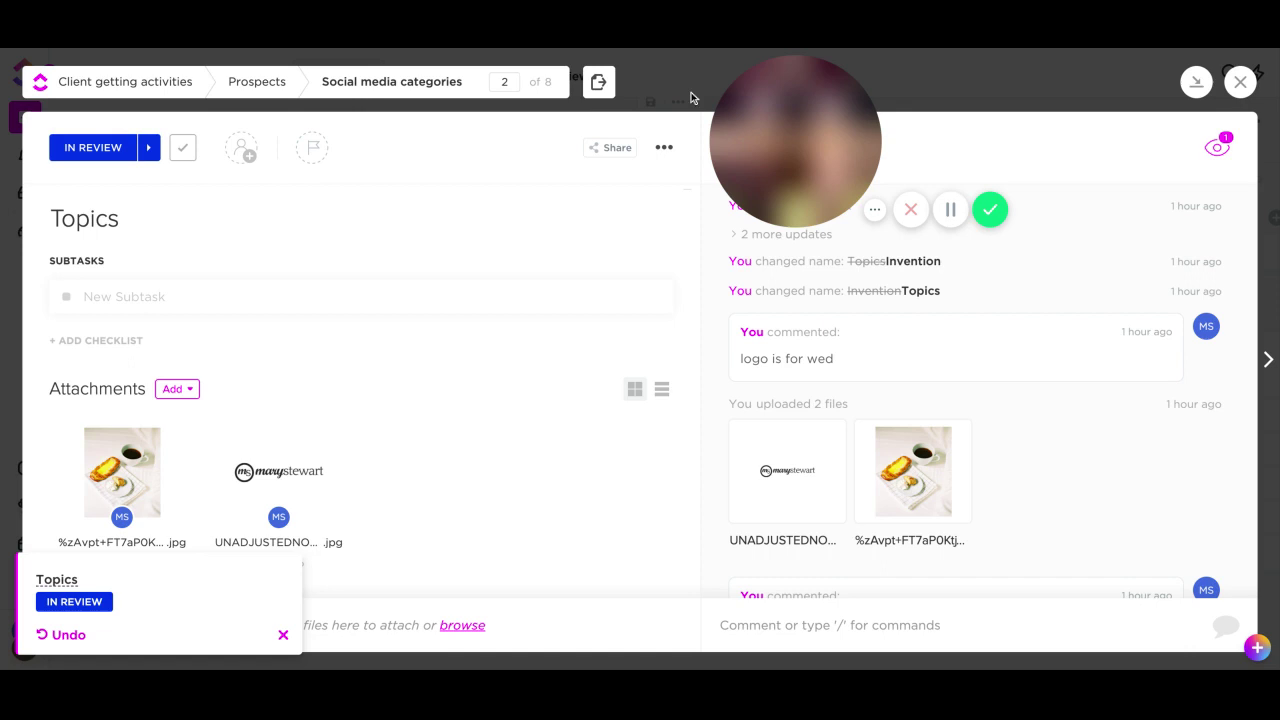
- Close the task details to see the Topics task grouped under In Review above seven To Do tasks
left_click(1239, 84)
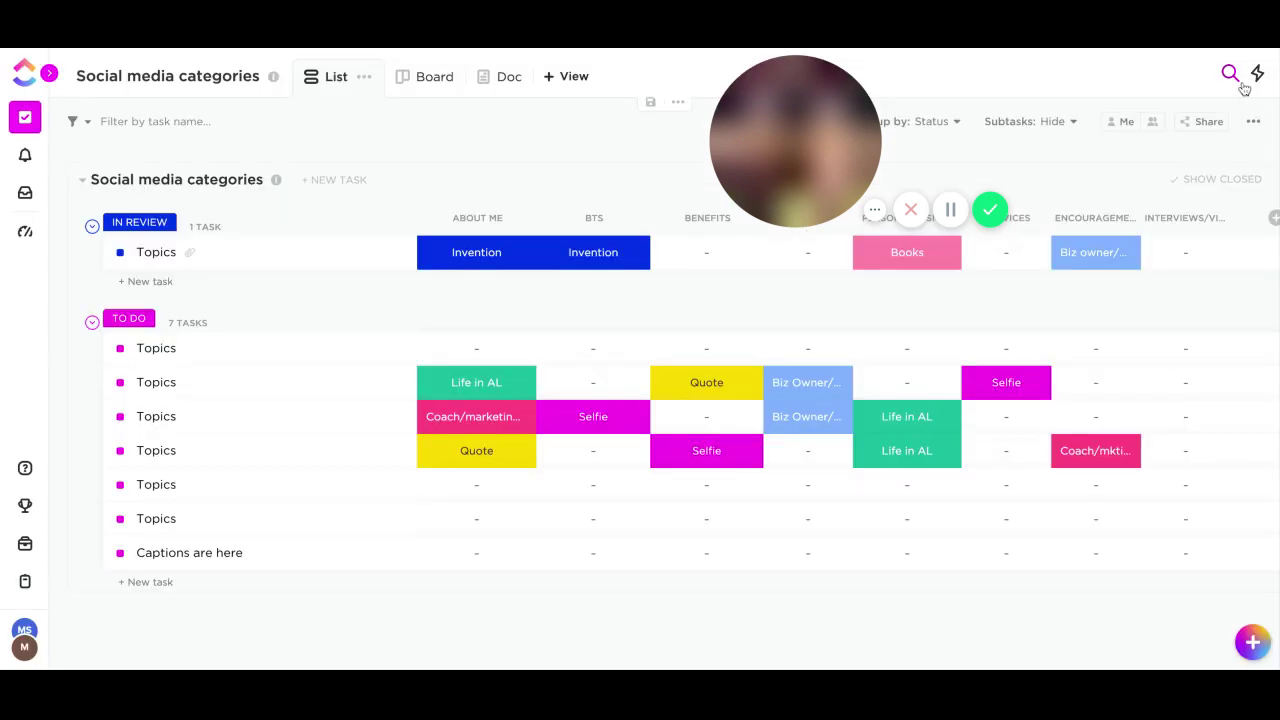
left_click_drag(786, 154, 93, 525)
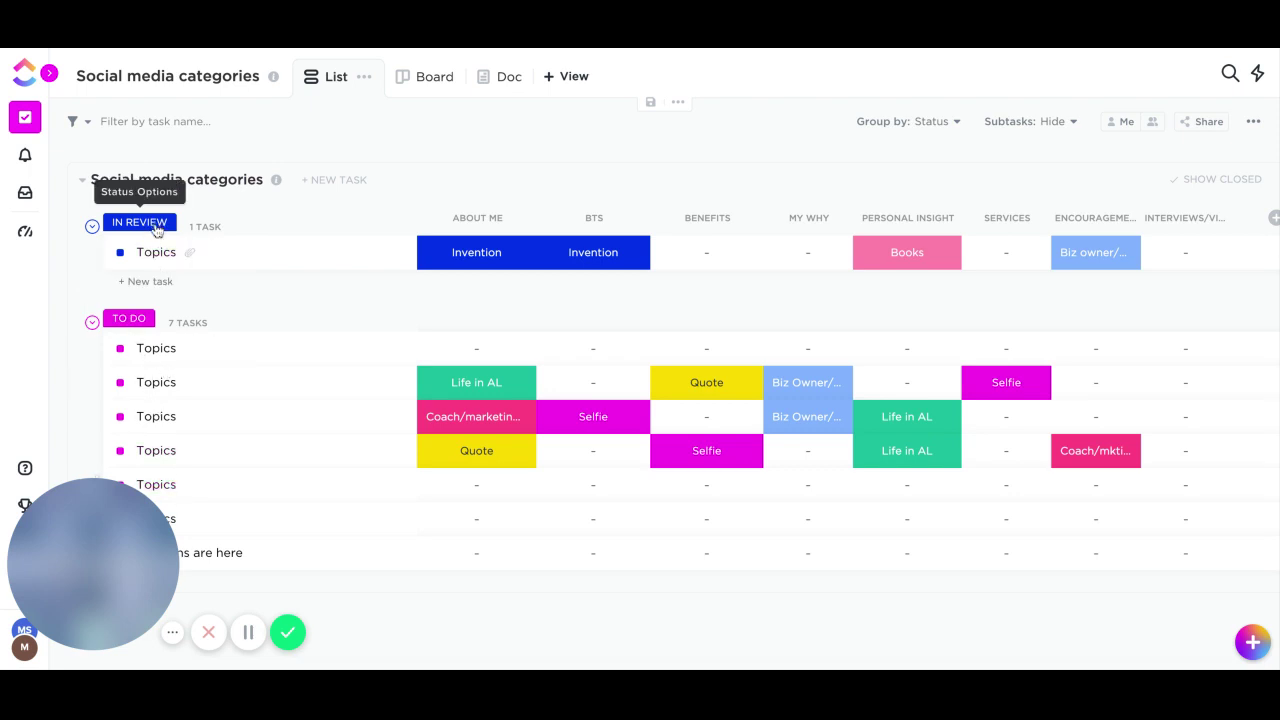
- On the Board view, move the In Review Topics card to Complete, then return to the List
left_click(427, 79)
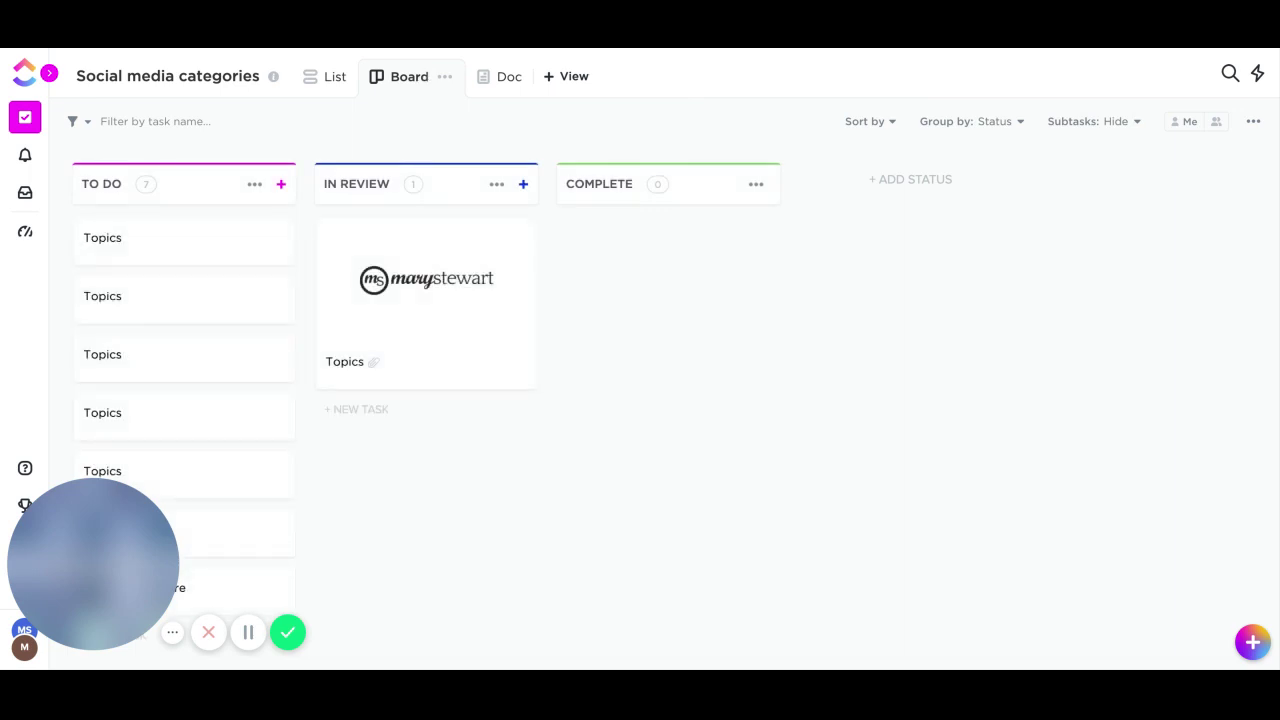
mouse_move(426, 337)
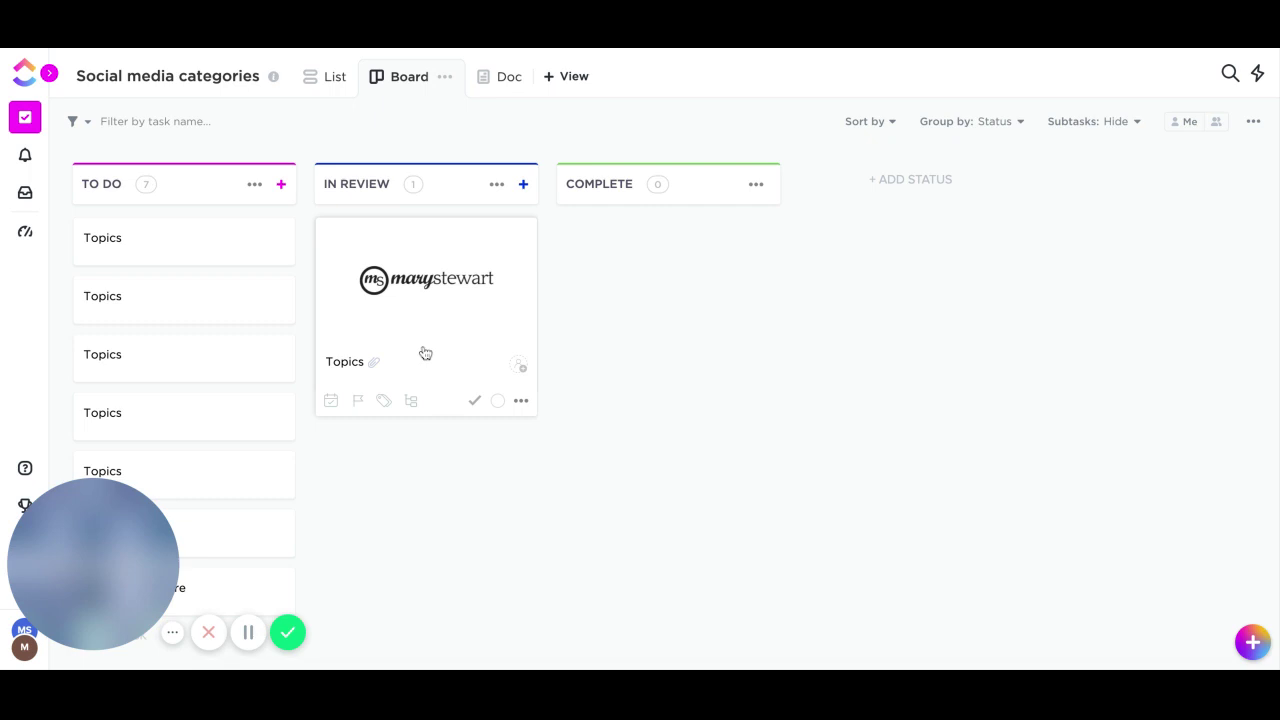
left_click_drag(425, 353, 700, 340)
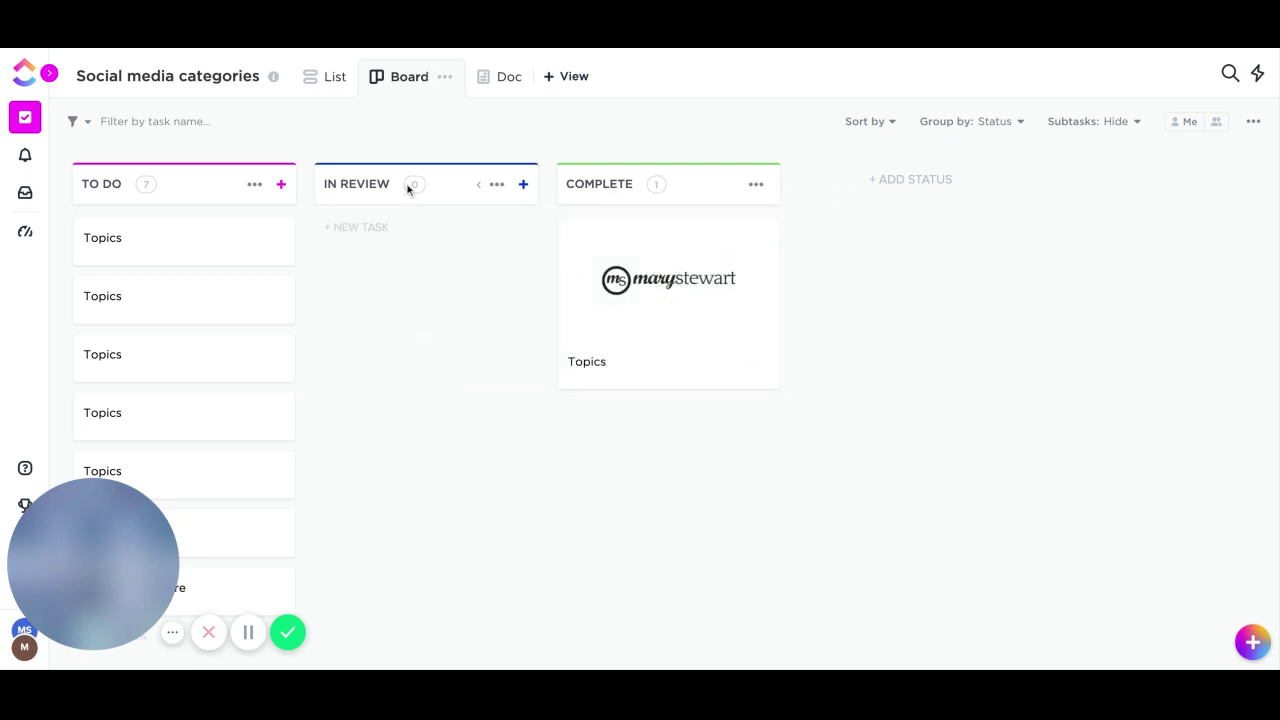
left_click(320, 79)
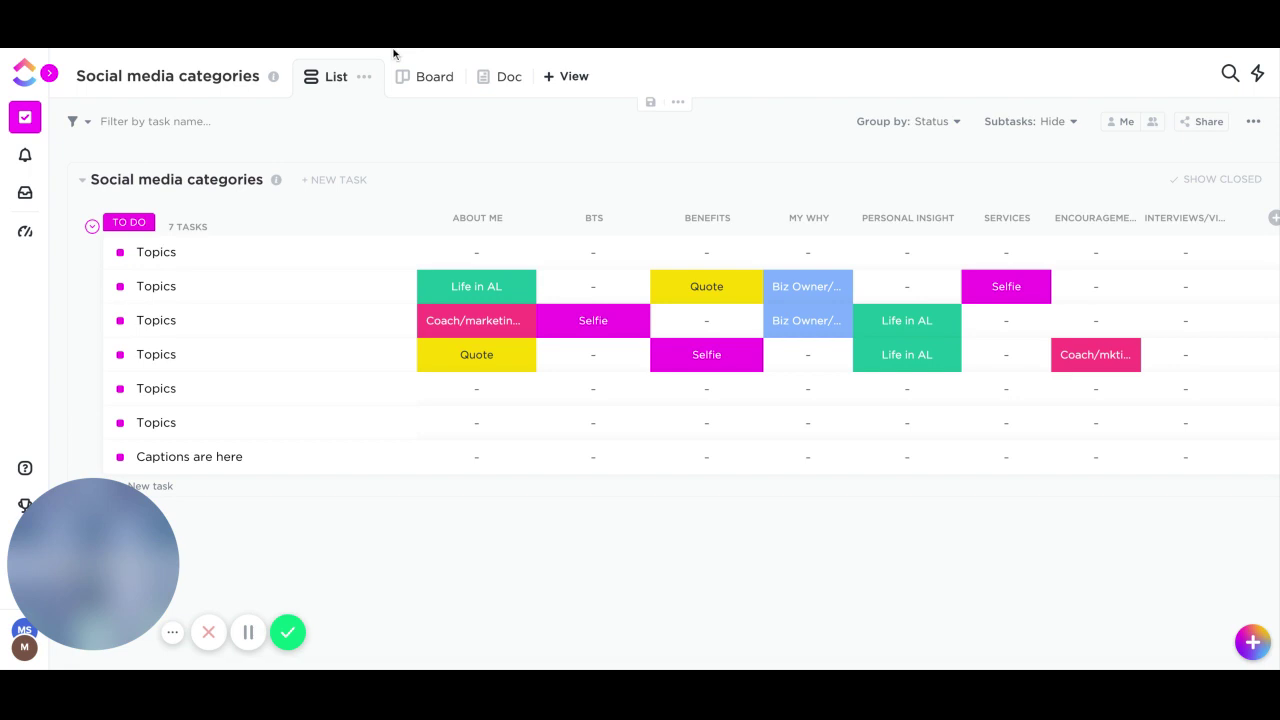
- Return to the Board view and drag the logo Topics card across to the Complete column
left_click(430, 80)
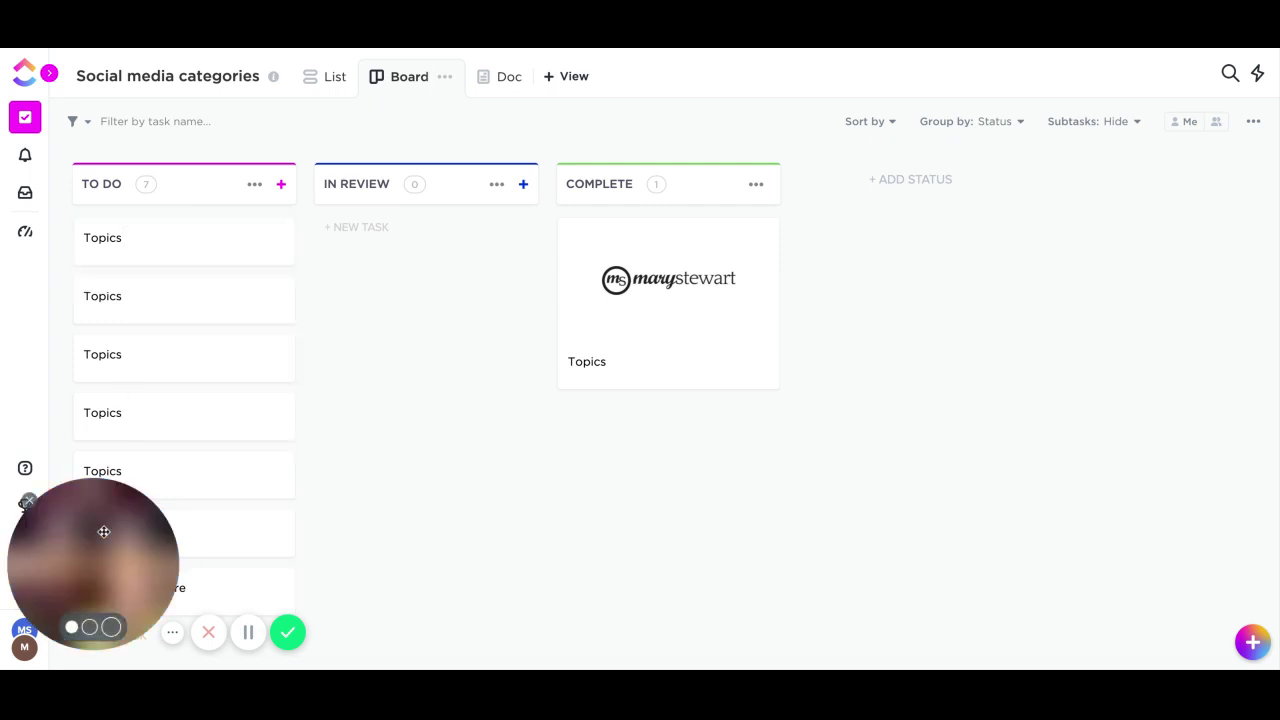
left_click_drag(103, 531, 957, 524)
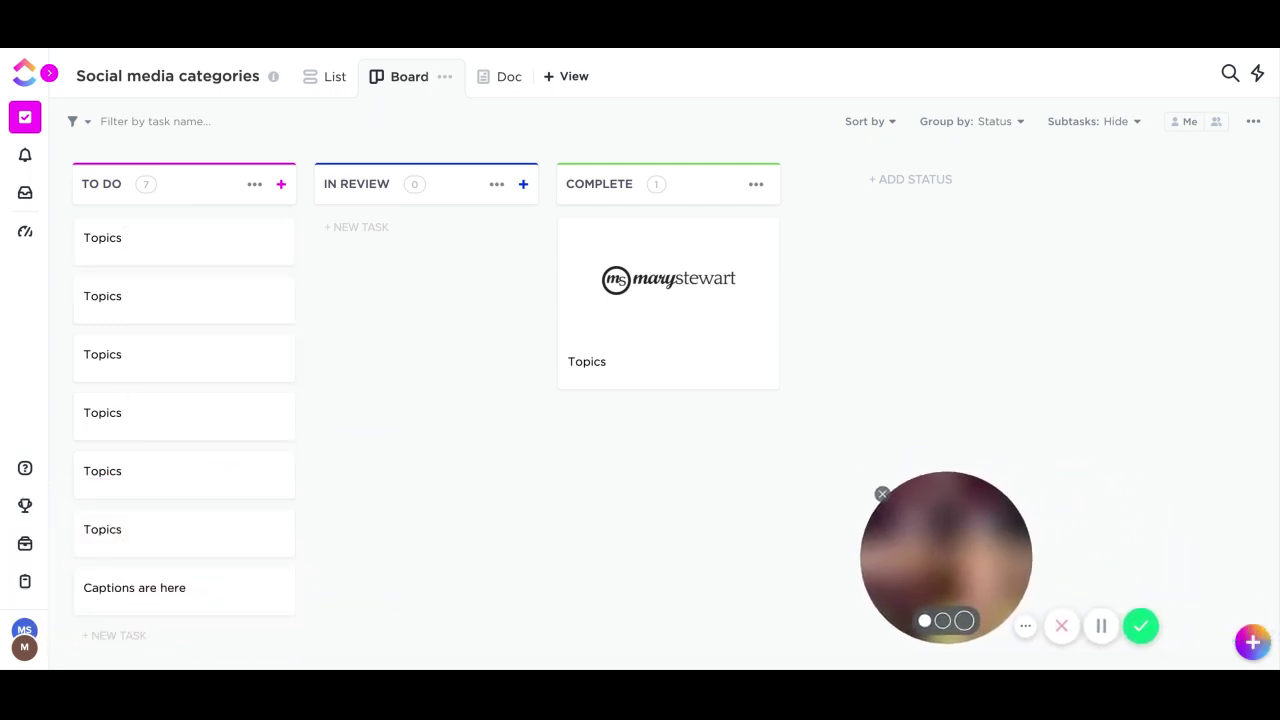